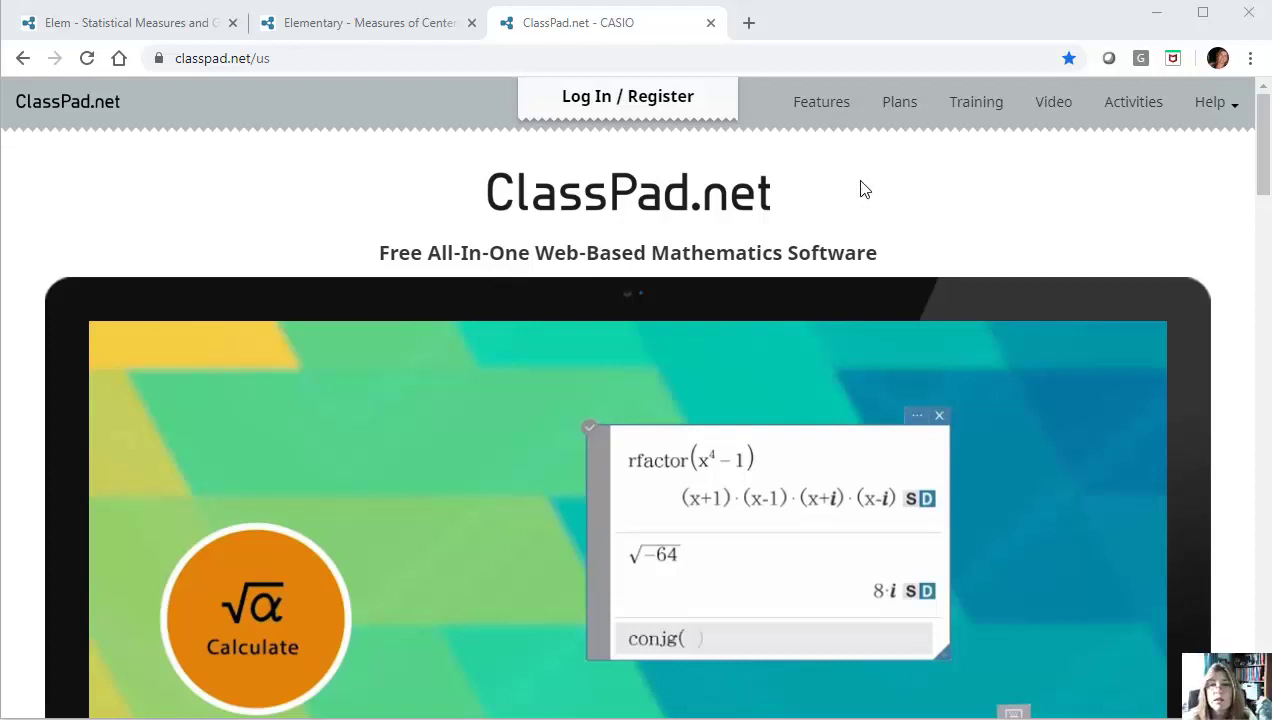
- Switch to the open Elem - Statistical Measures and Graphs paper
scroll(727, 305, "down", 10)
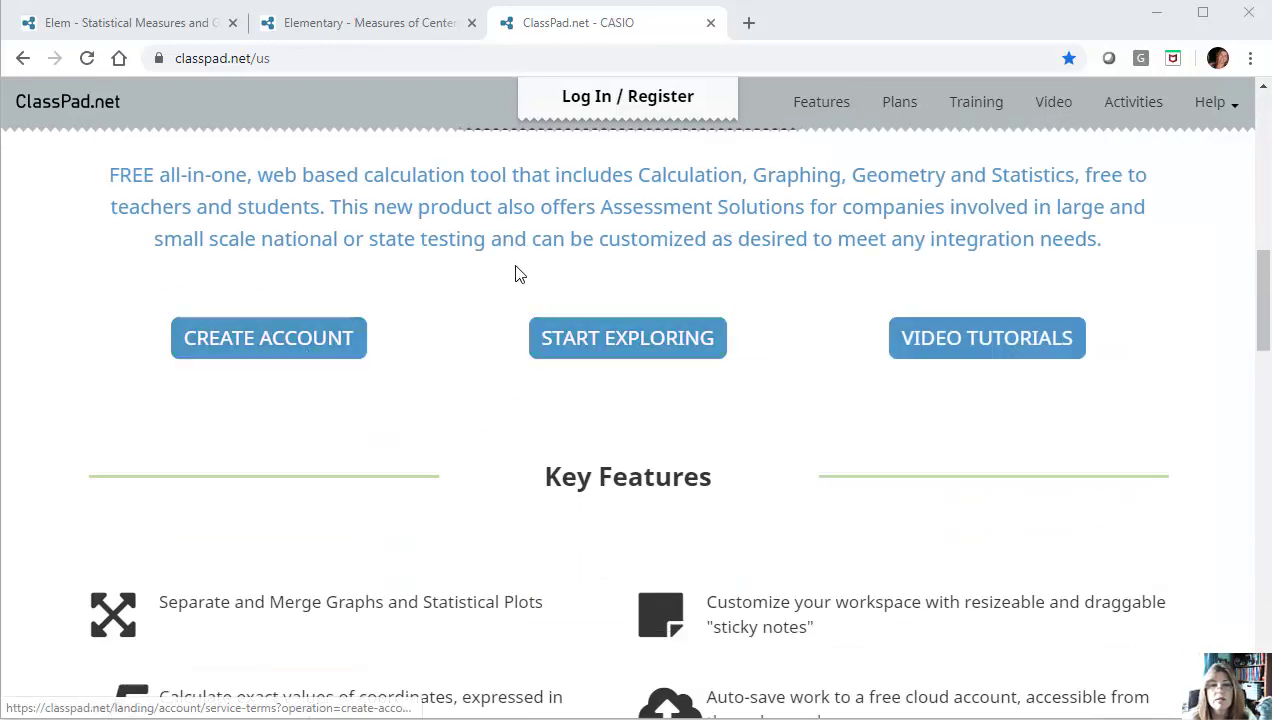
scroll(528, 264, "up", 10)
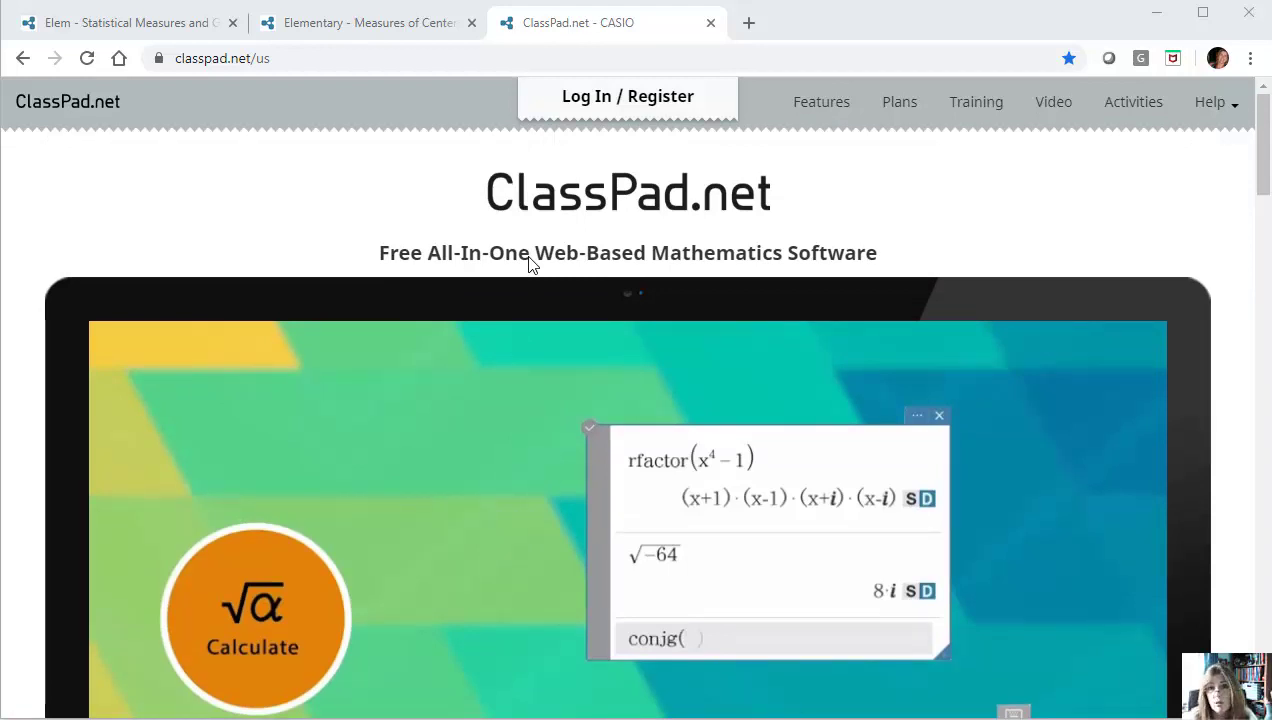
left_click(127, 29)
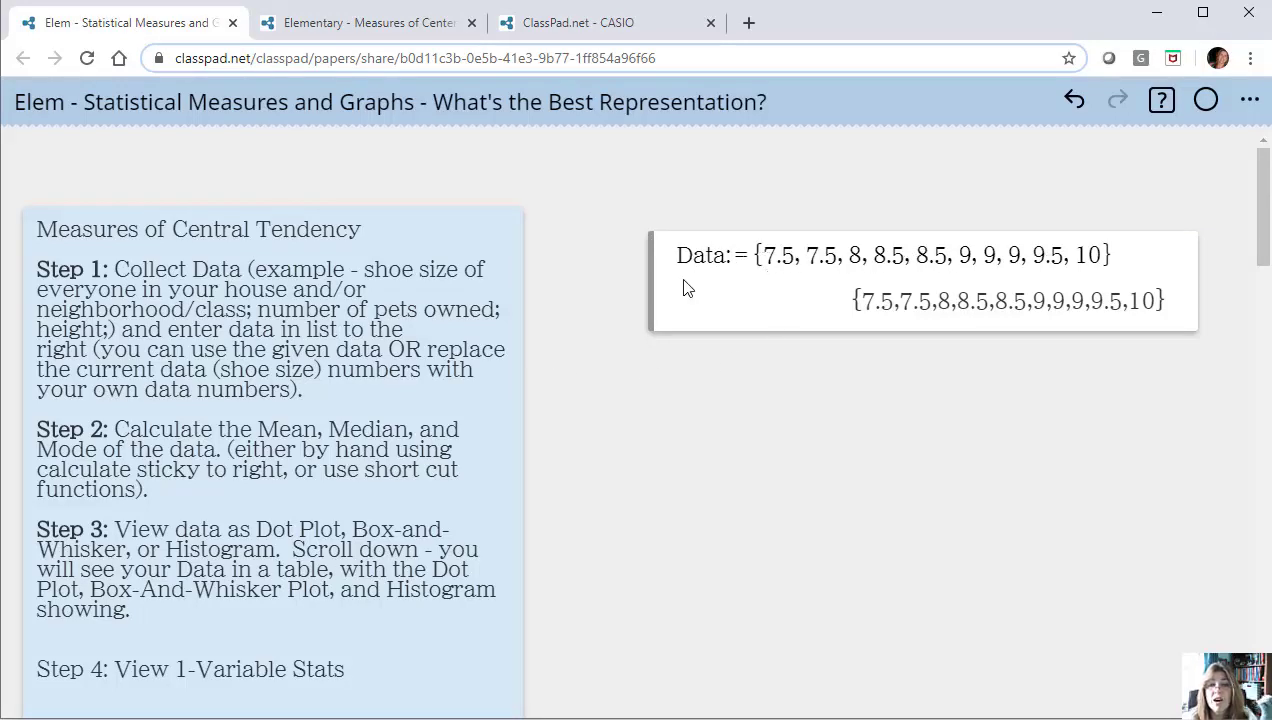
- Examine the Data list and its linked table, dot plot, box and whisker plot and histogram
left_click(675, 307)
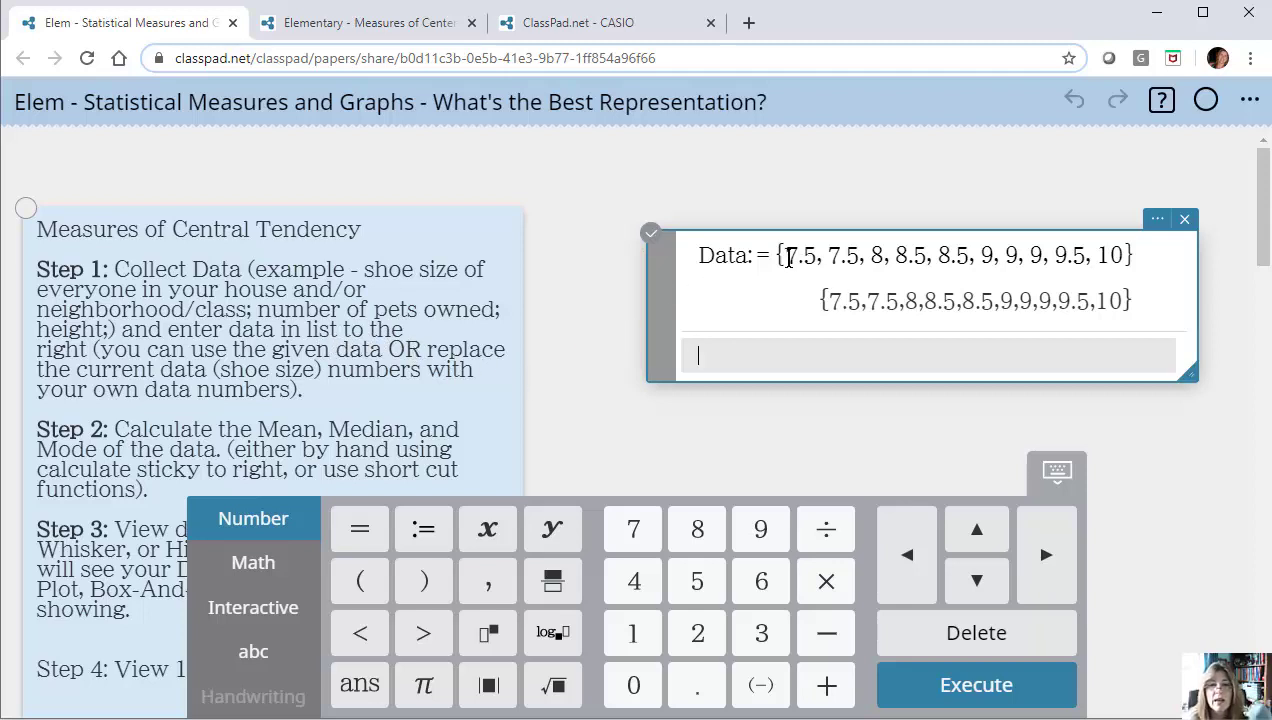
left_click(575, 388)
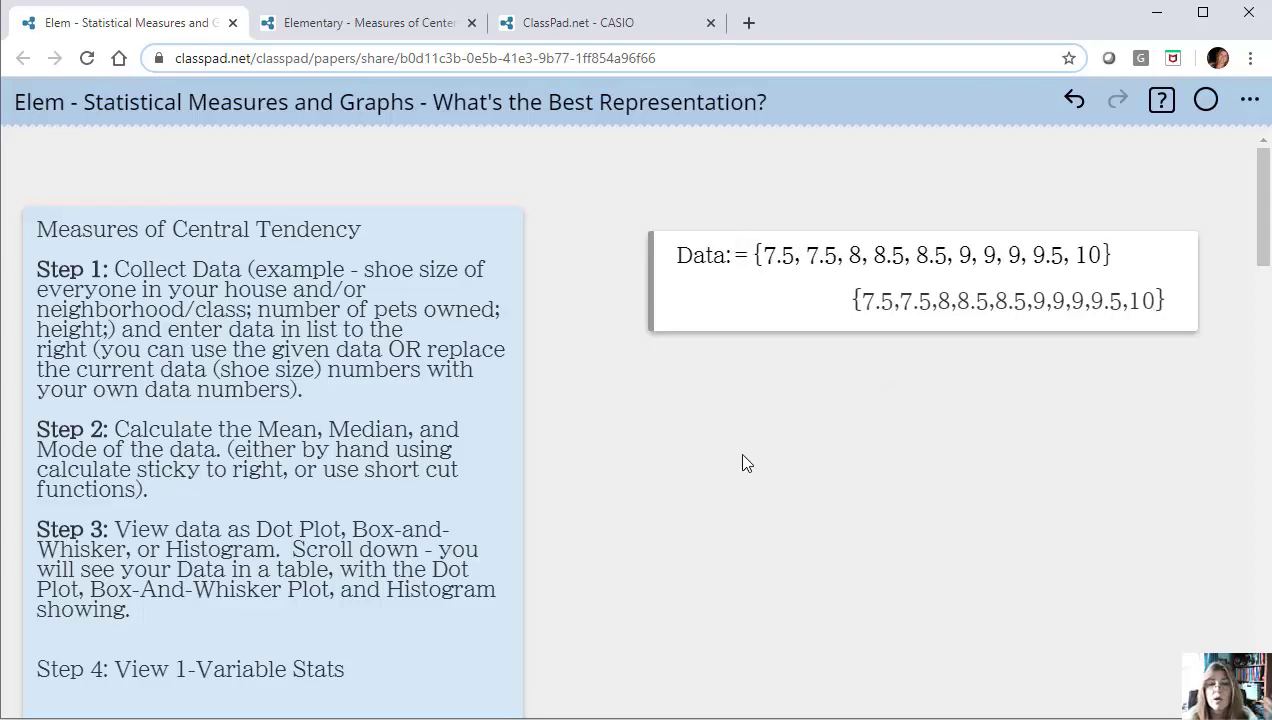
scroll(743, 463, "down", 8)
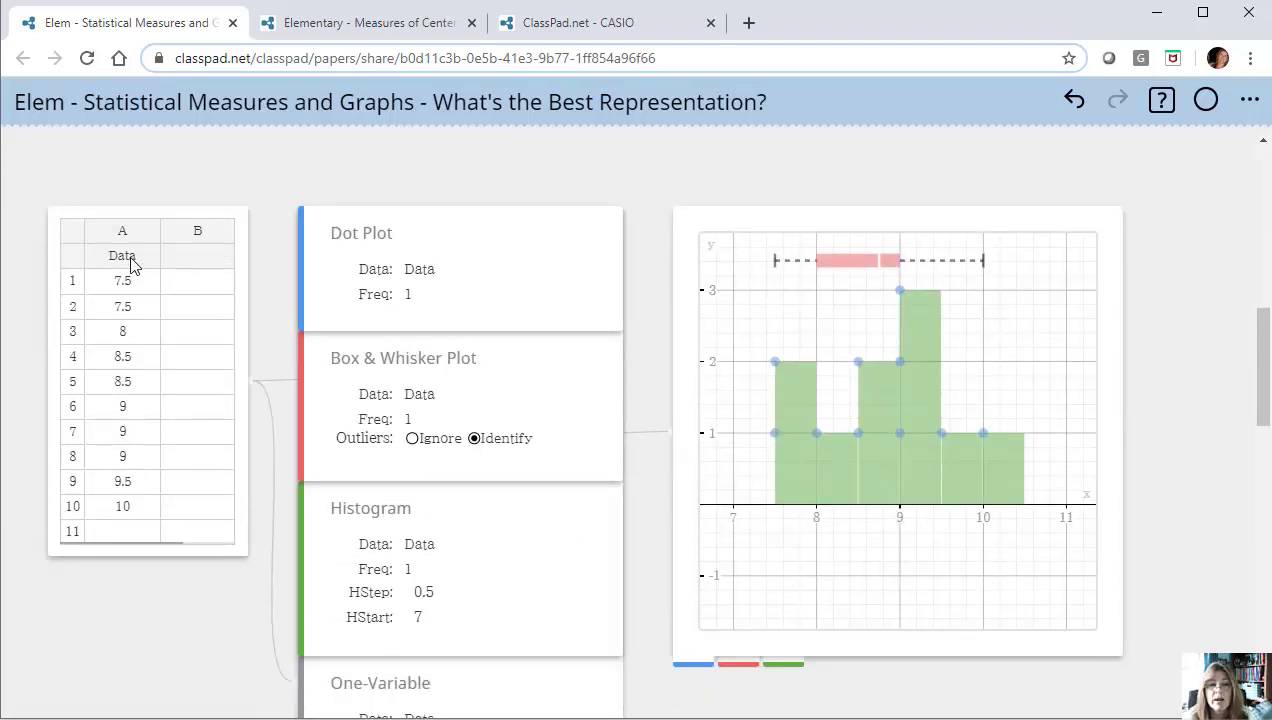
scroll(704, 210, "up", 8)
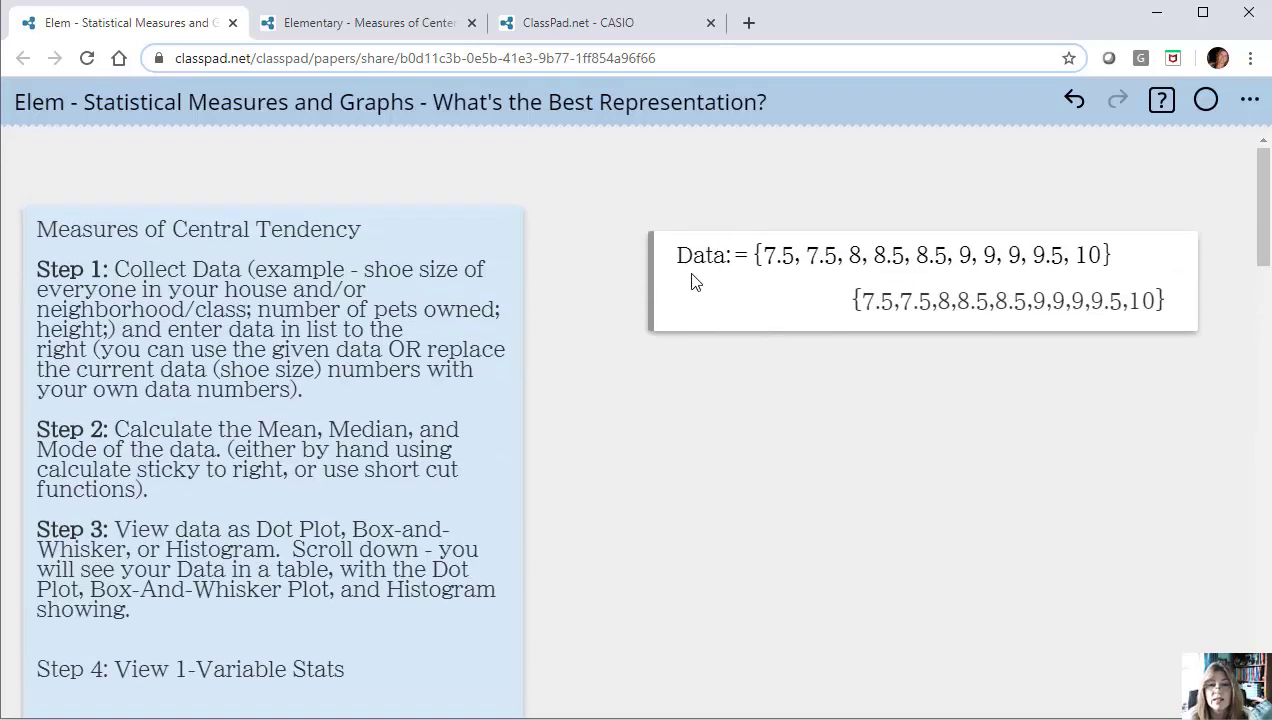
scroll(638, 357, "down", 2)
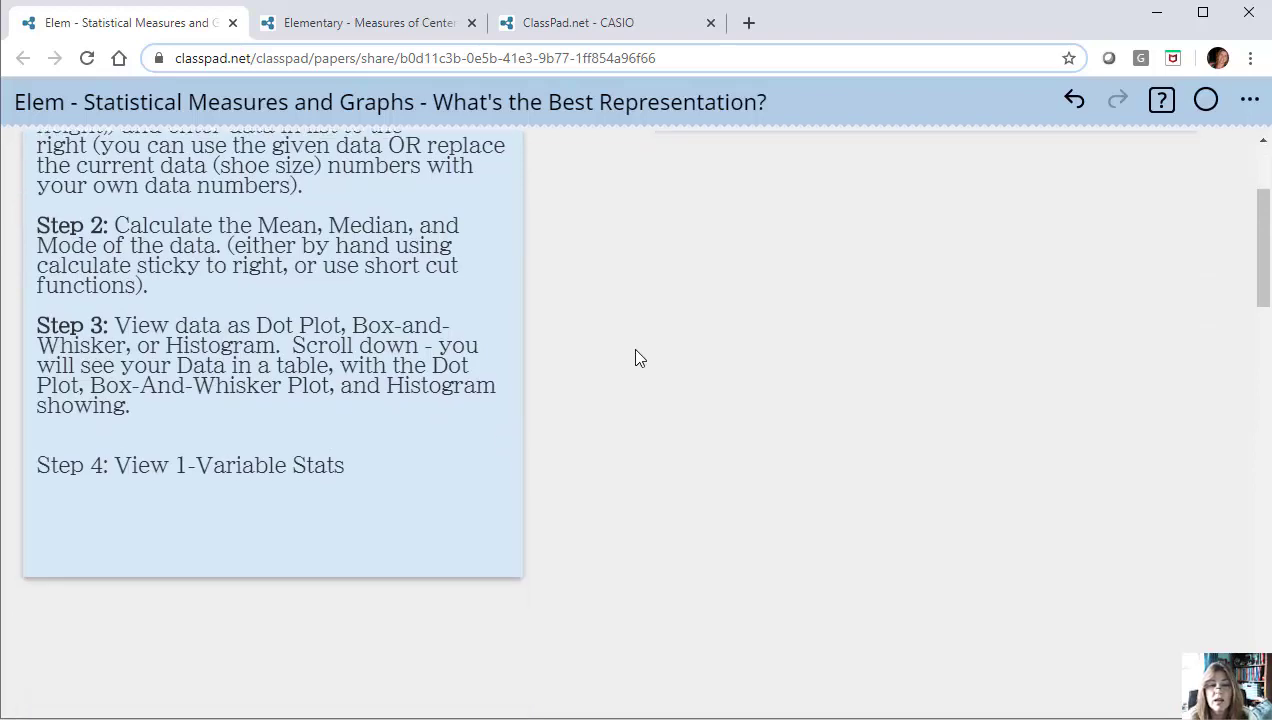
scroll(636, 351, "down", 5)
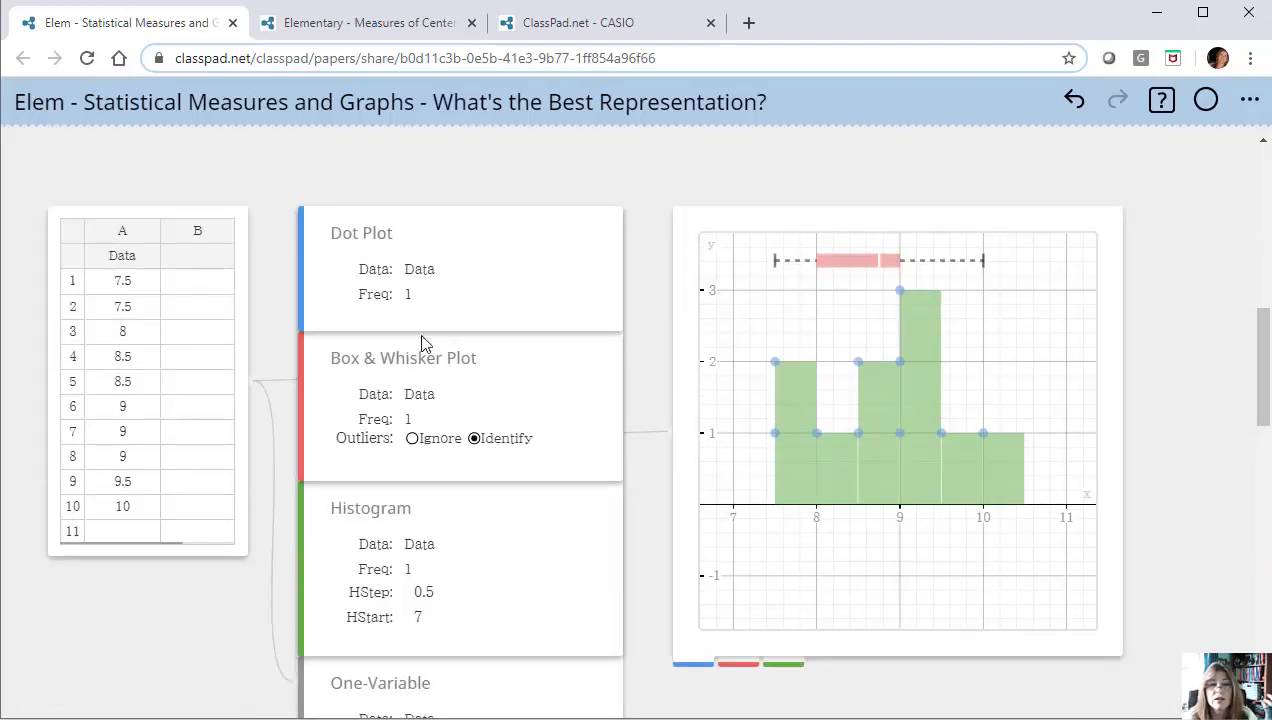
scroll(761, 207, "up", 7)
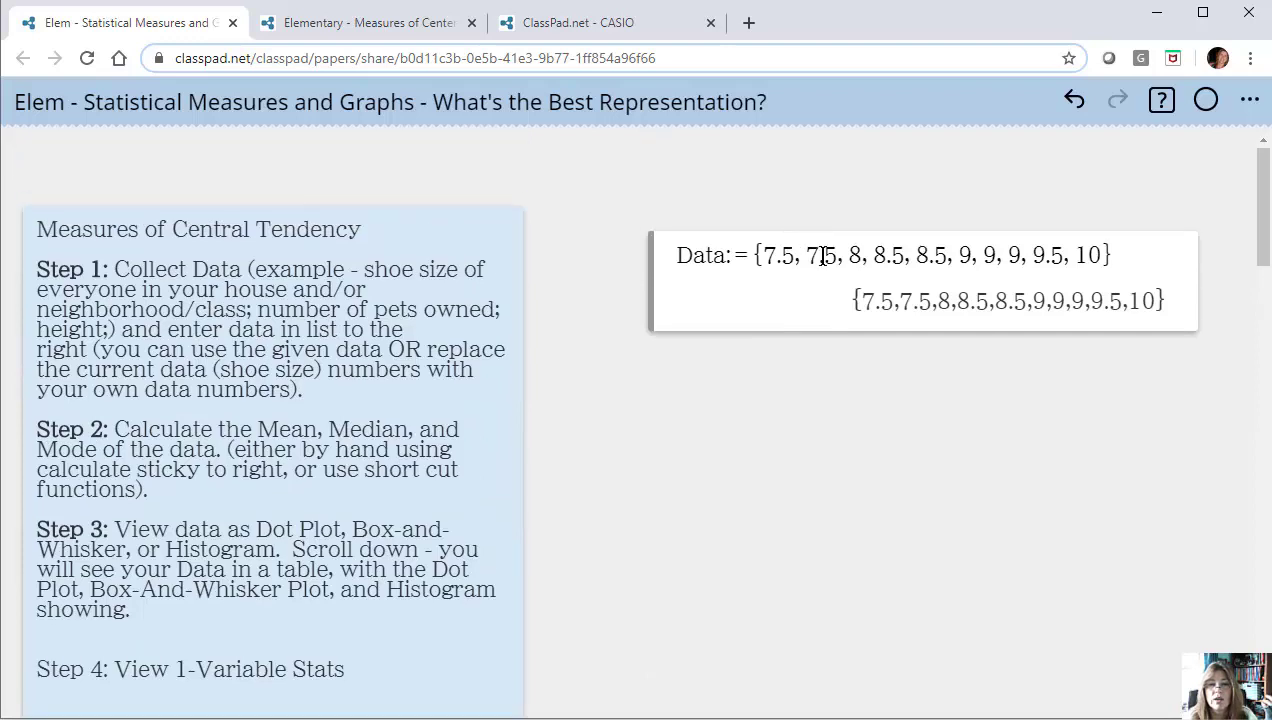
- Replace the first 7.5 in the Data list with 9
left_click(767, 258)
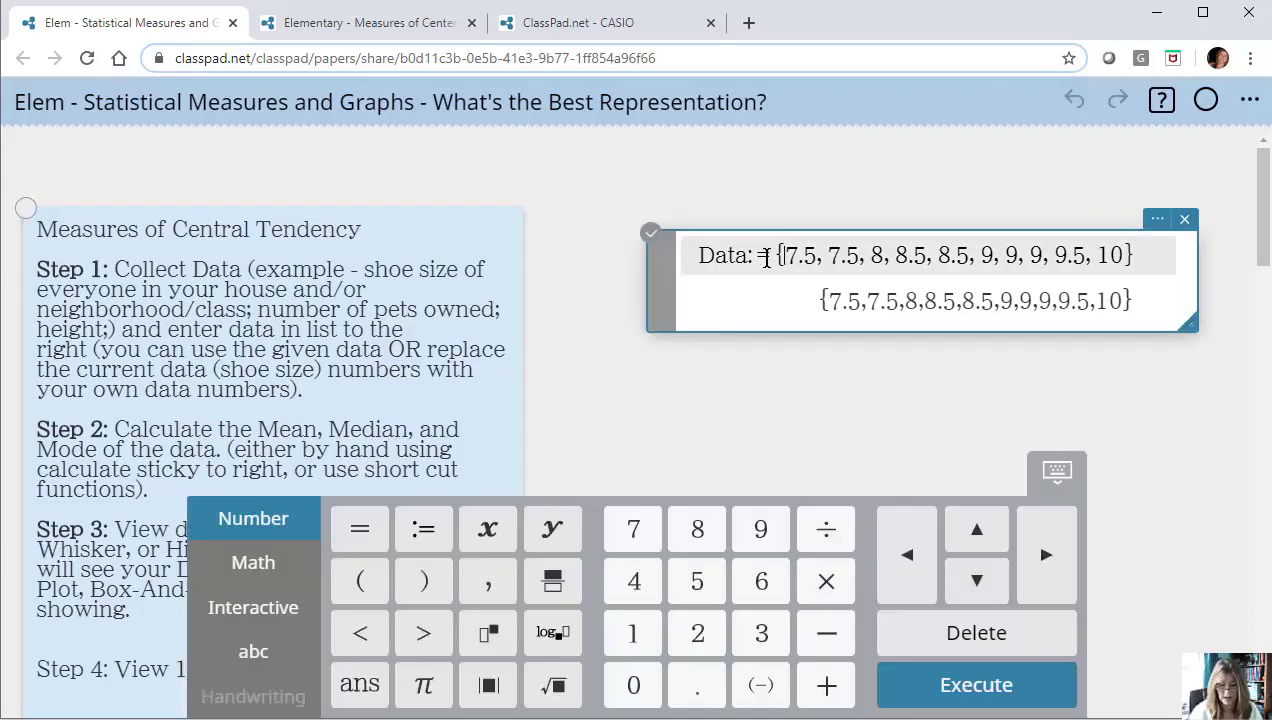
type("9,")
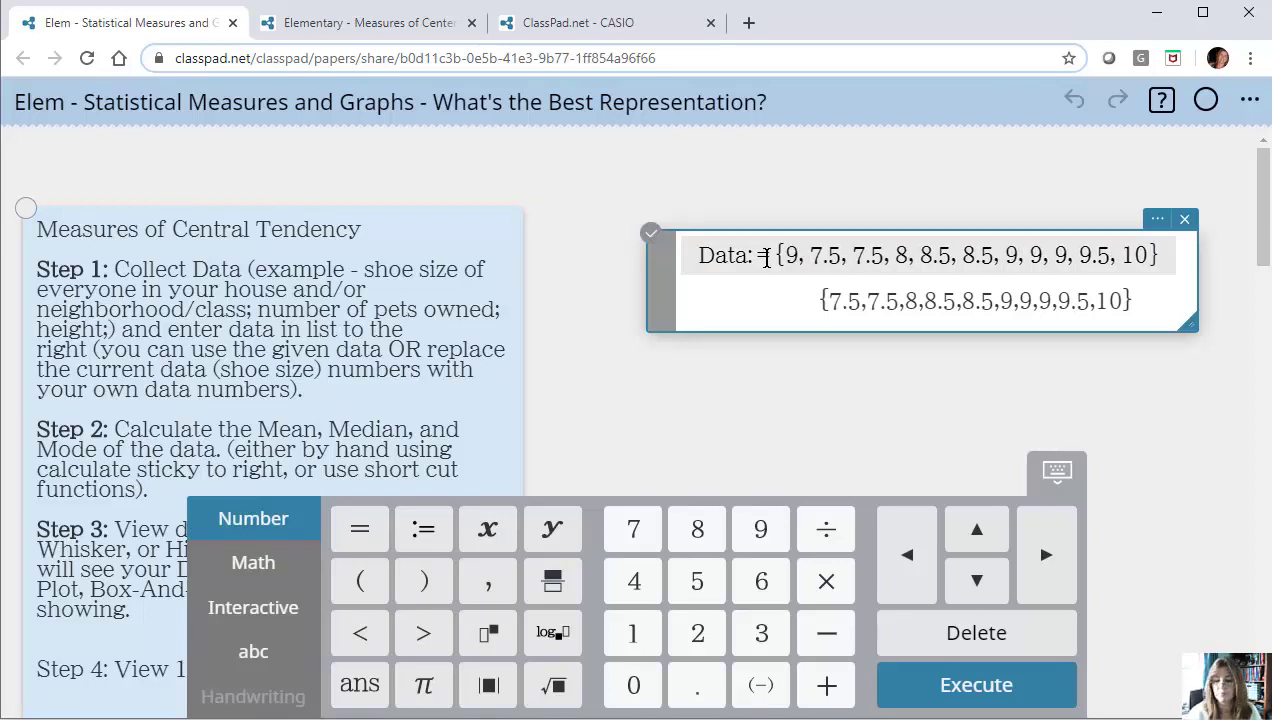
key("Delete")
key("Delete")
key("Delete")
key("Delete")
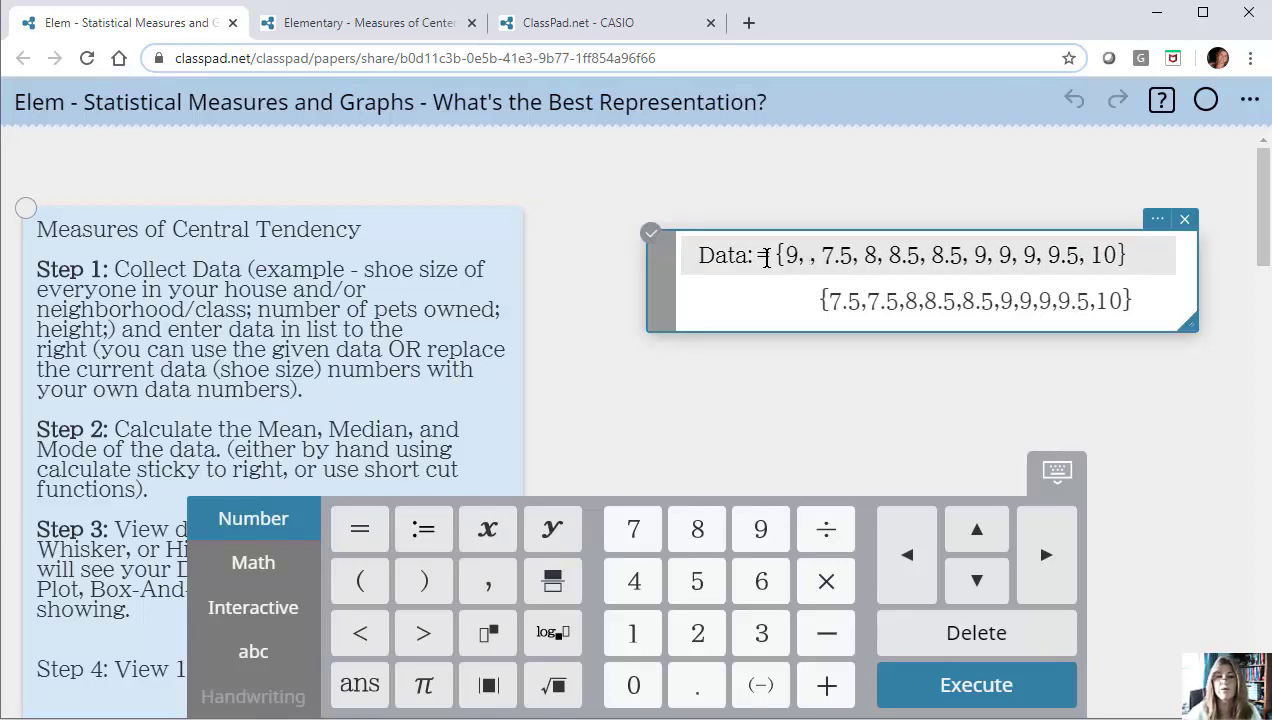
key("Delete")
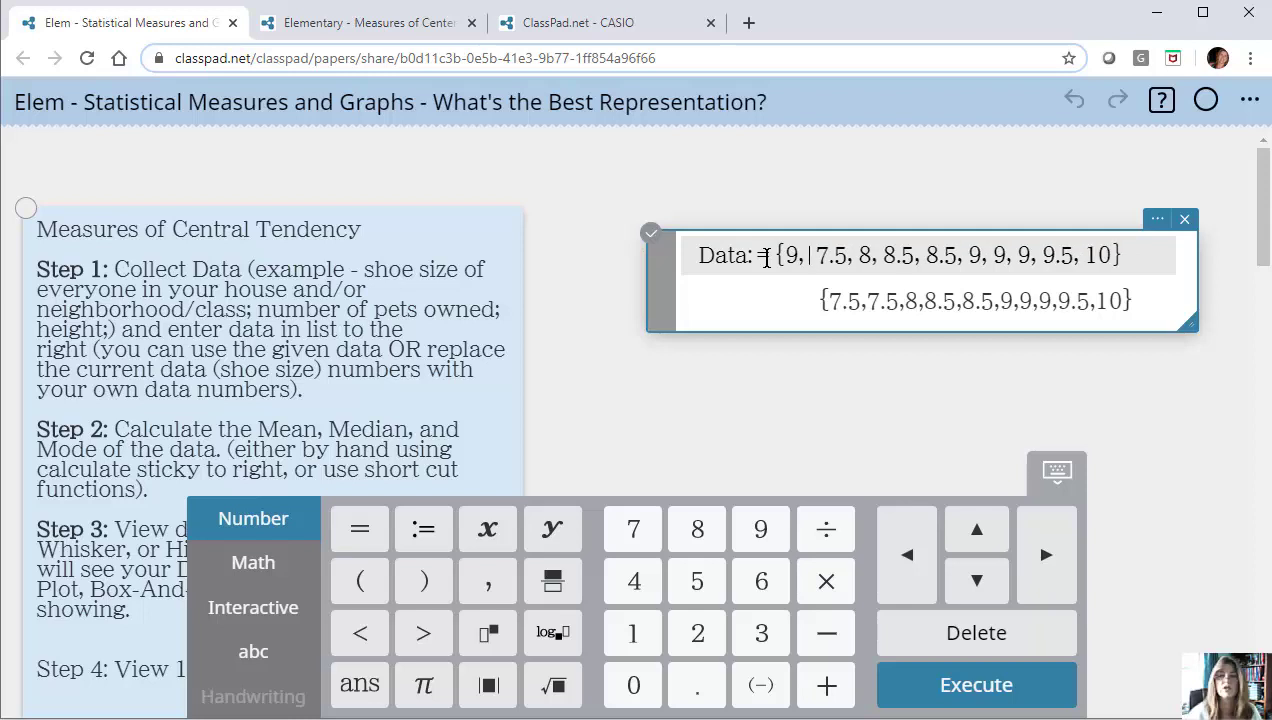
- Change the first value of the Data list to 6.5, followed by a comma
key("BackSpace")
key("BackSpace")
type("6")
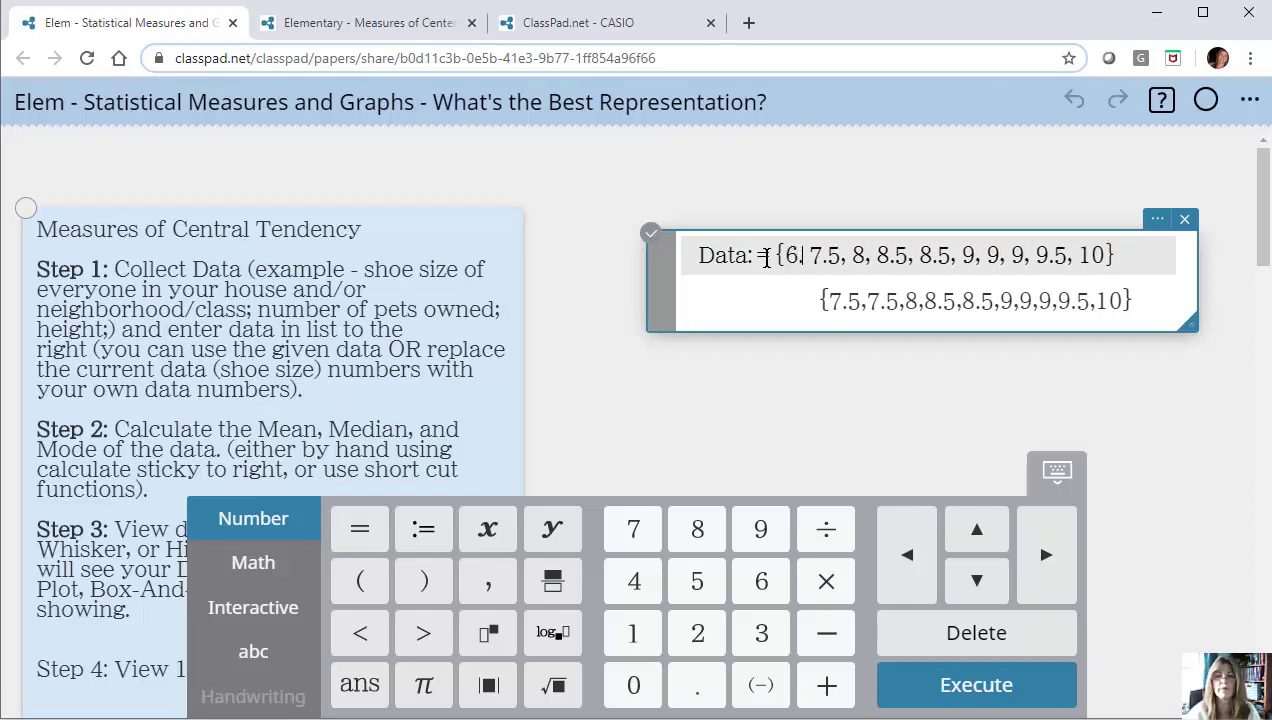
type(".6")
key("BackSpace")
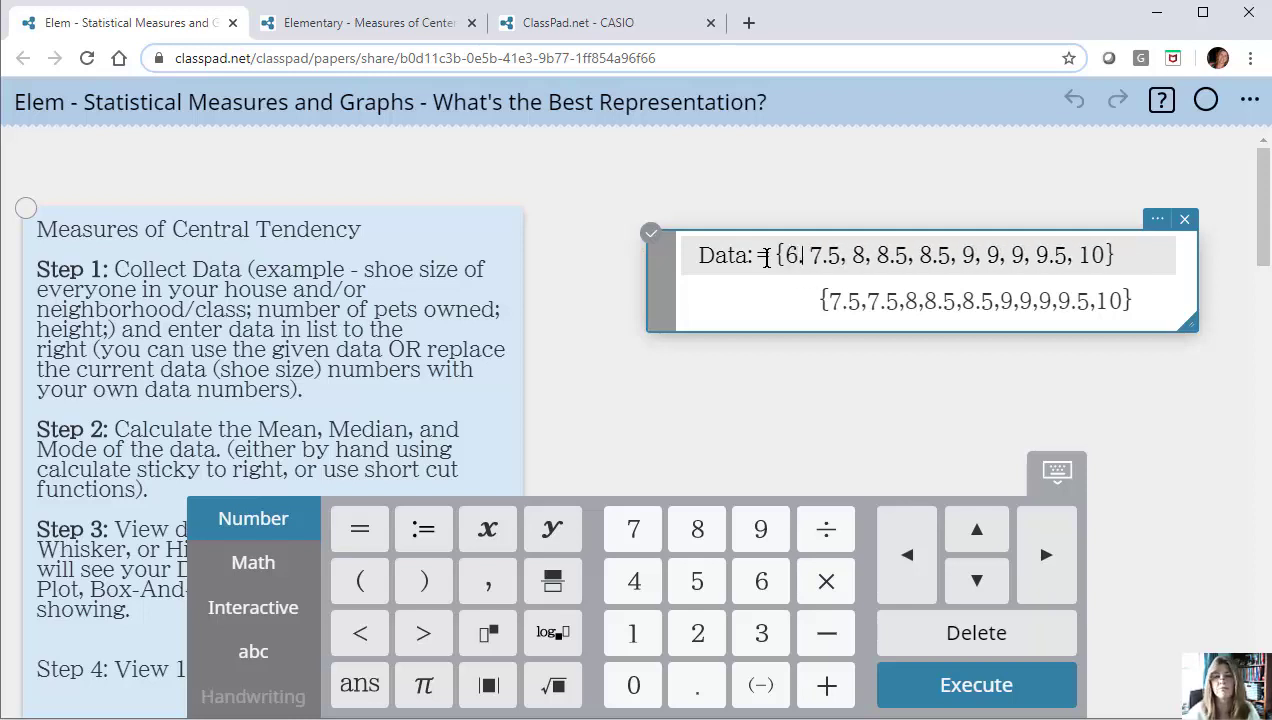
type("5")
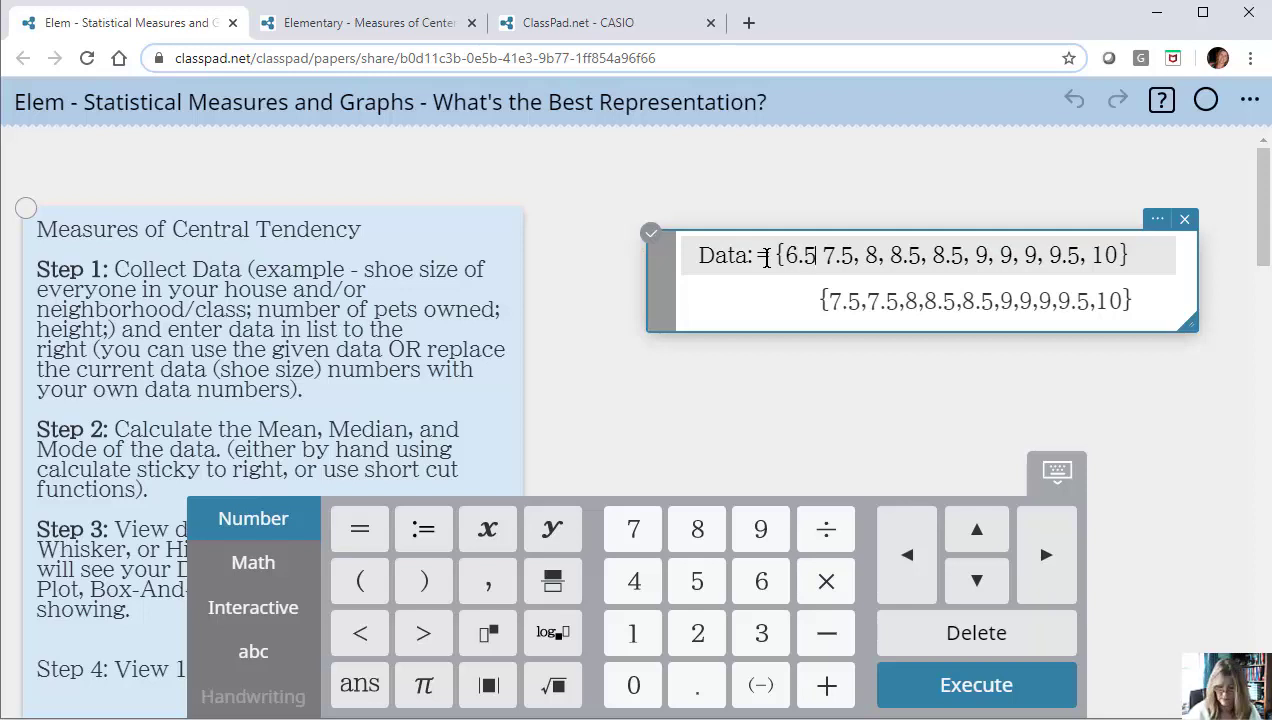
type(", ")
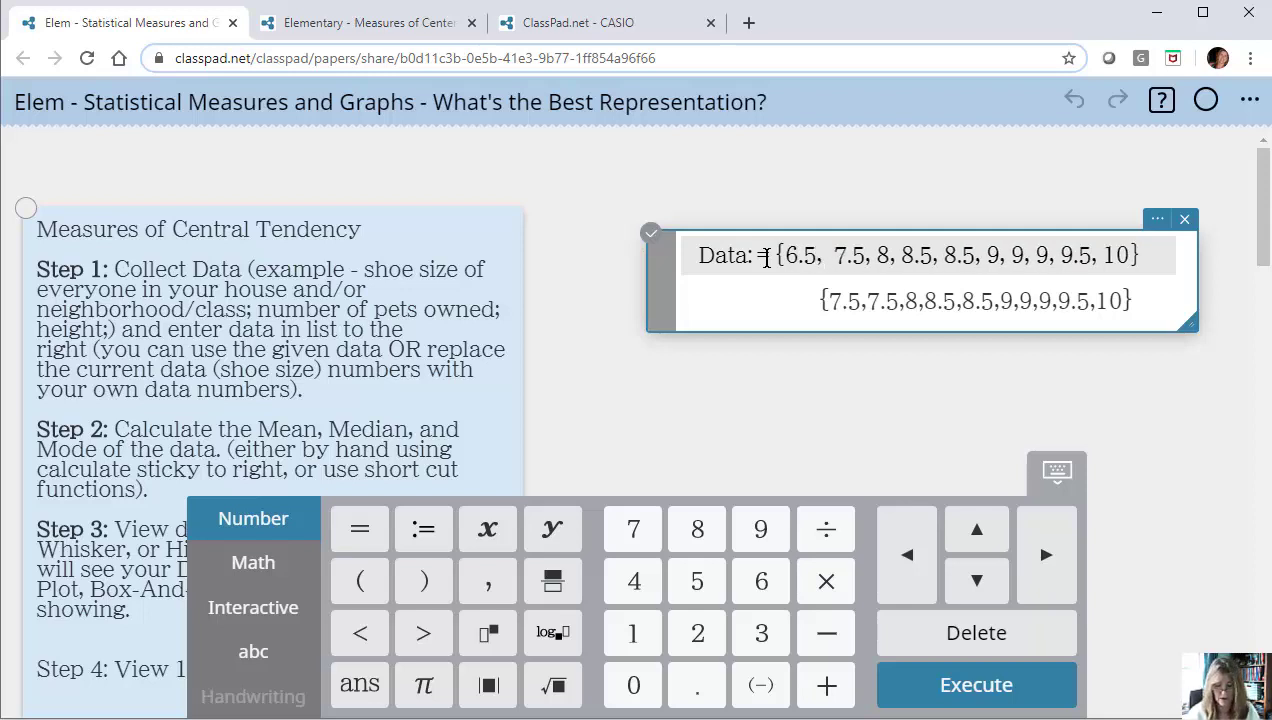
- Insert two more 6.5 values after the first one in the Data list and execute the line
type("6.5, ")
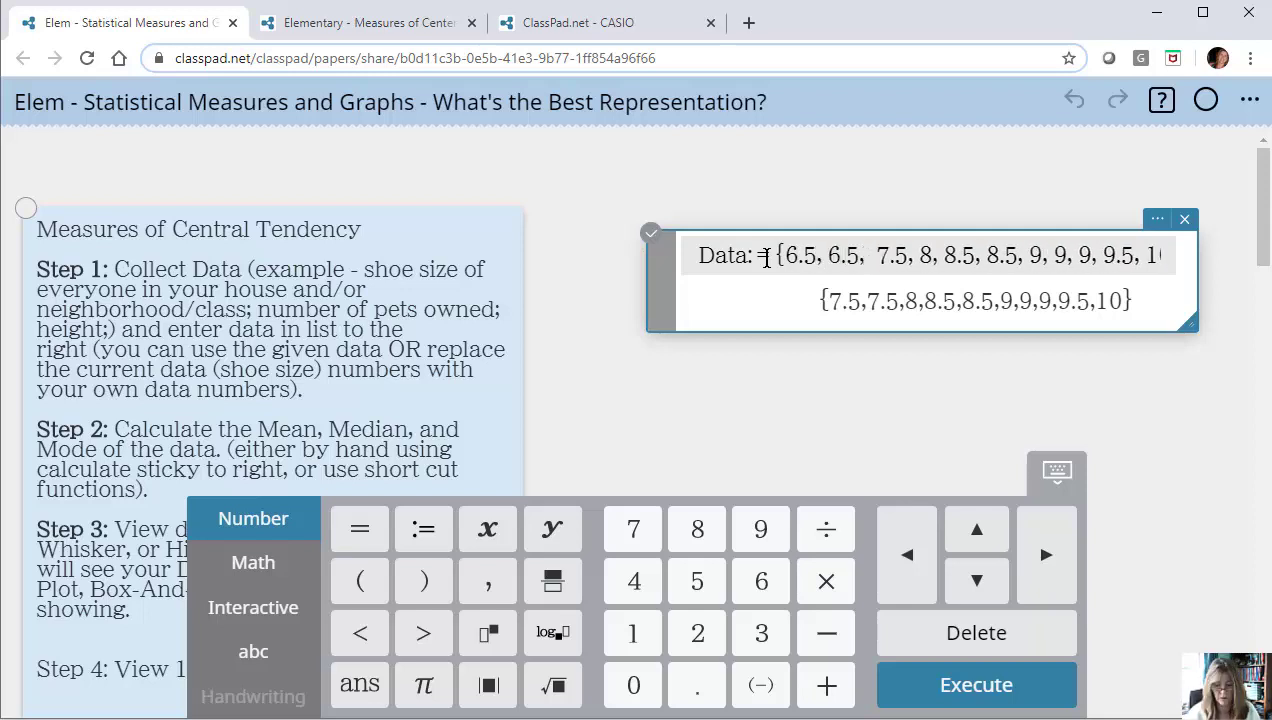
type("6.5")
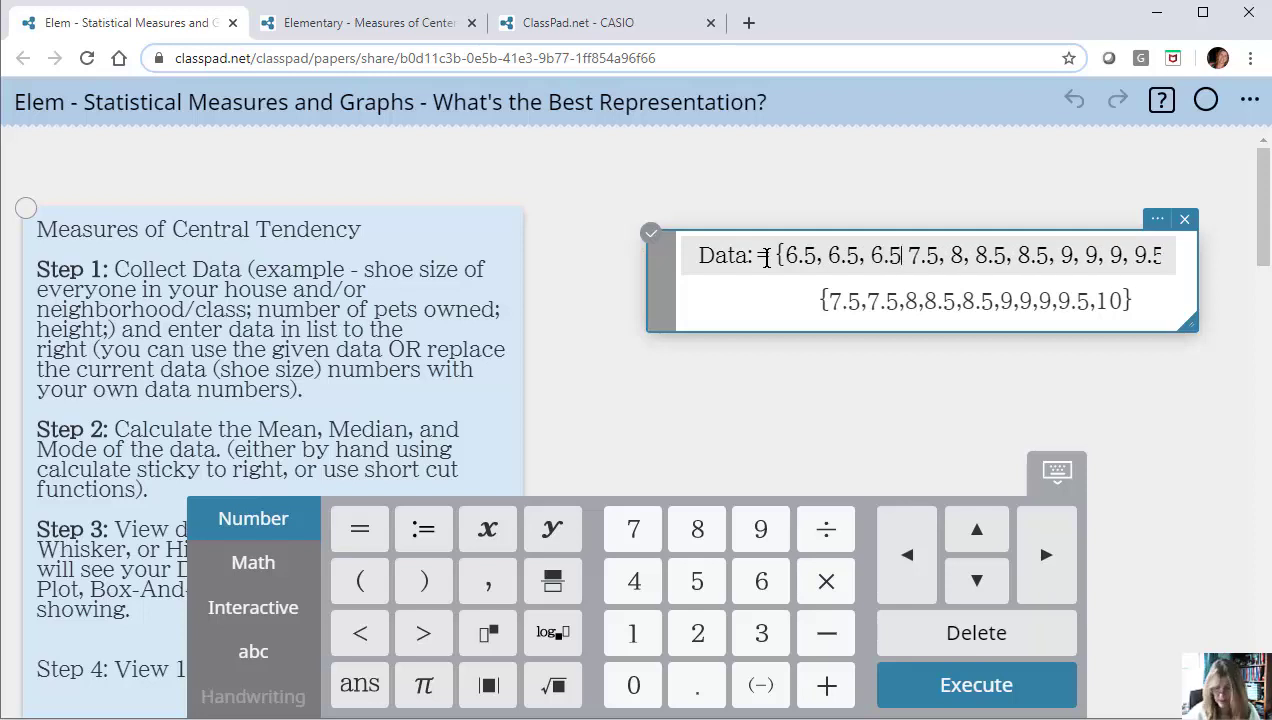
type(",")
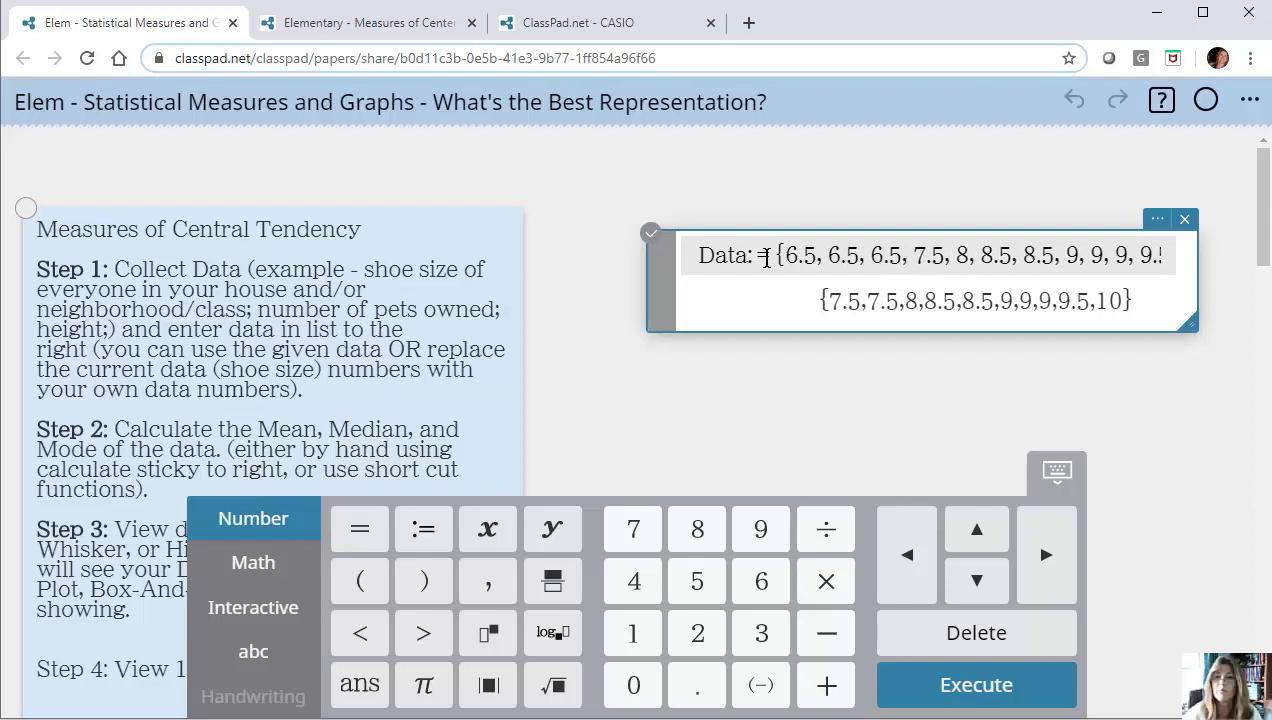
key("Return")
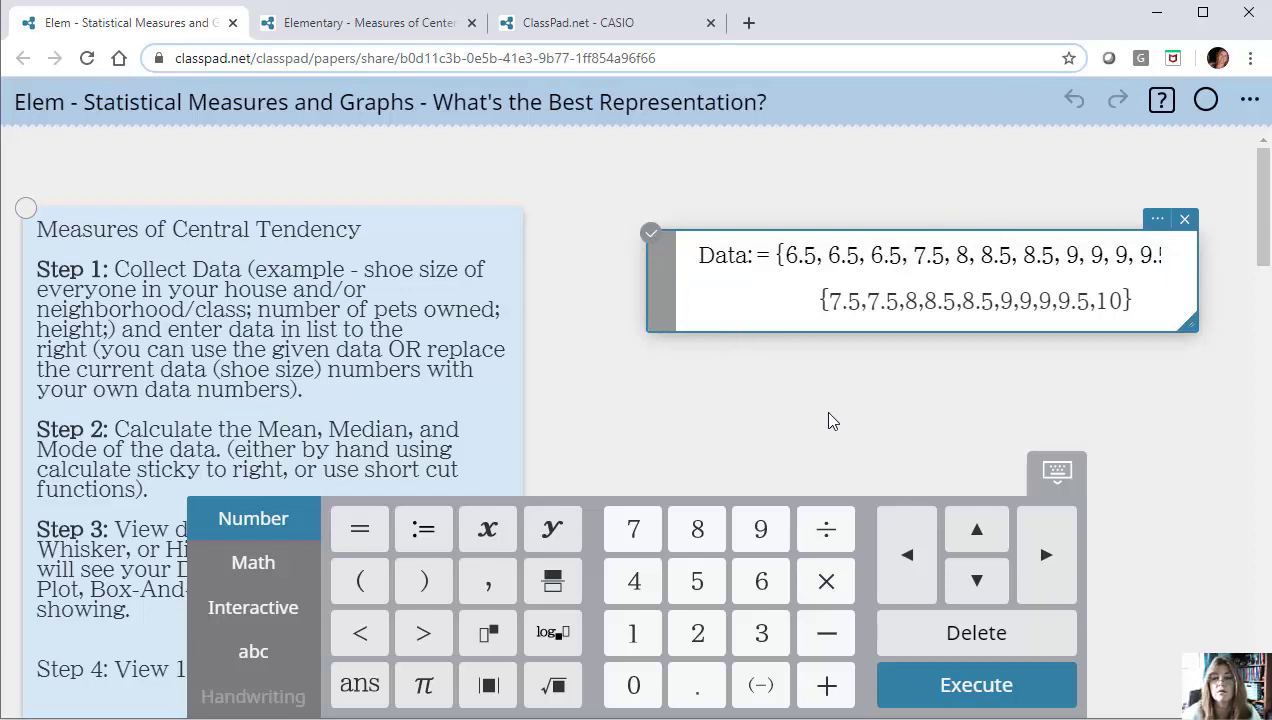
- Check the data table and the linked plots for the edited list, and return to the Data note
scroll(1028, 210, "down", 10)
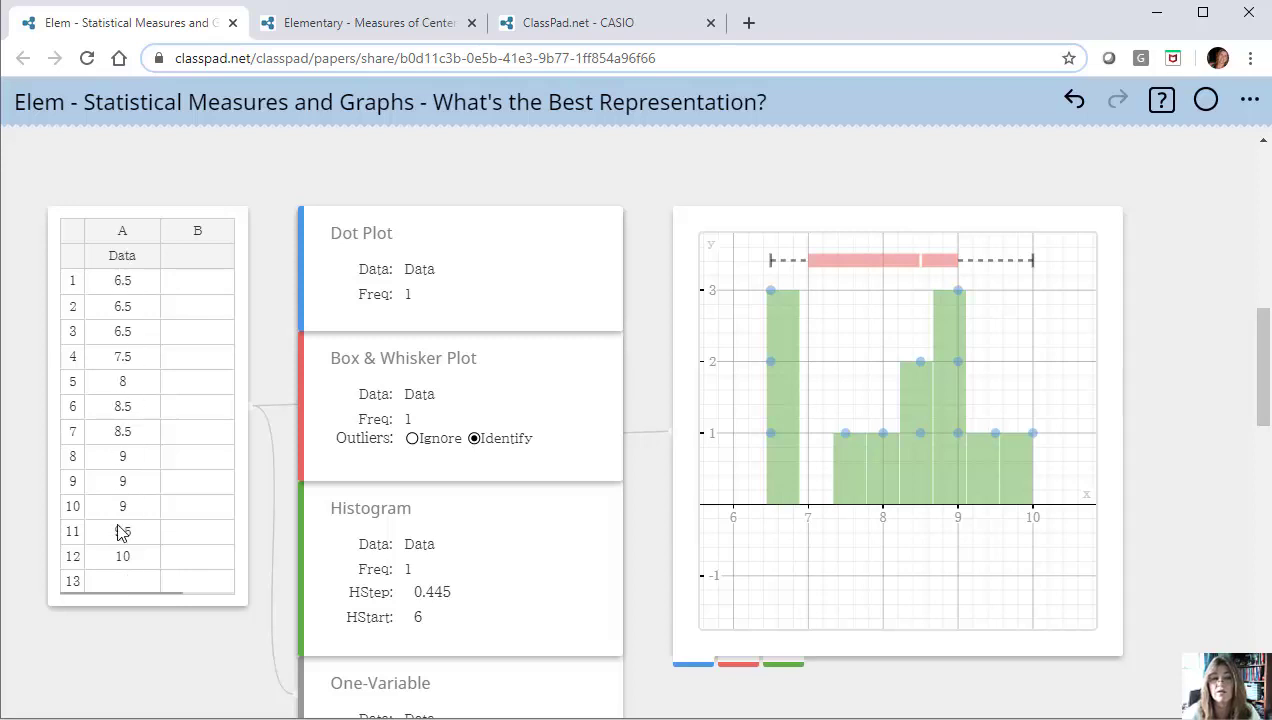
scroll(935, 218, "up", 1)
scroll(947, 214, "up", 6)
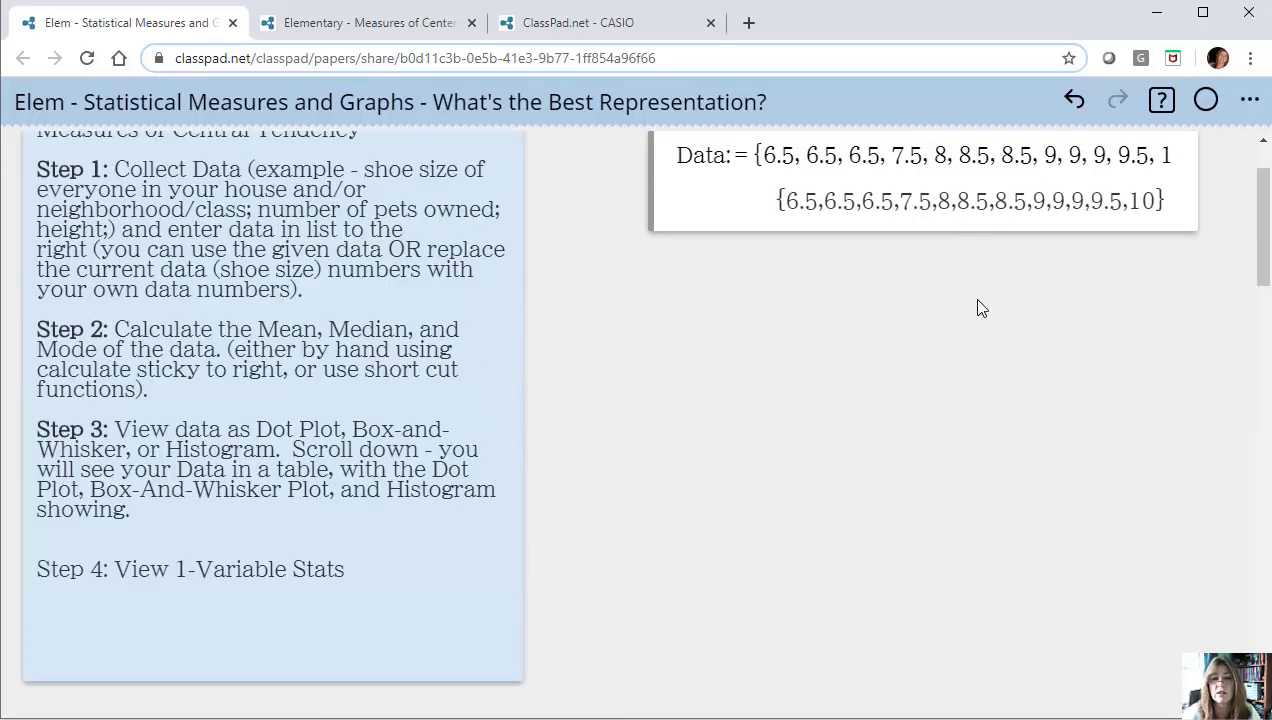
scroll(997, 341, "down", 1)
scroll(1000, 342, "up", 1)
scroll(755, 315, "down", 1)
scroll(1015, 349, "up", 1)
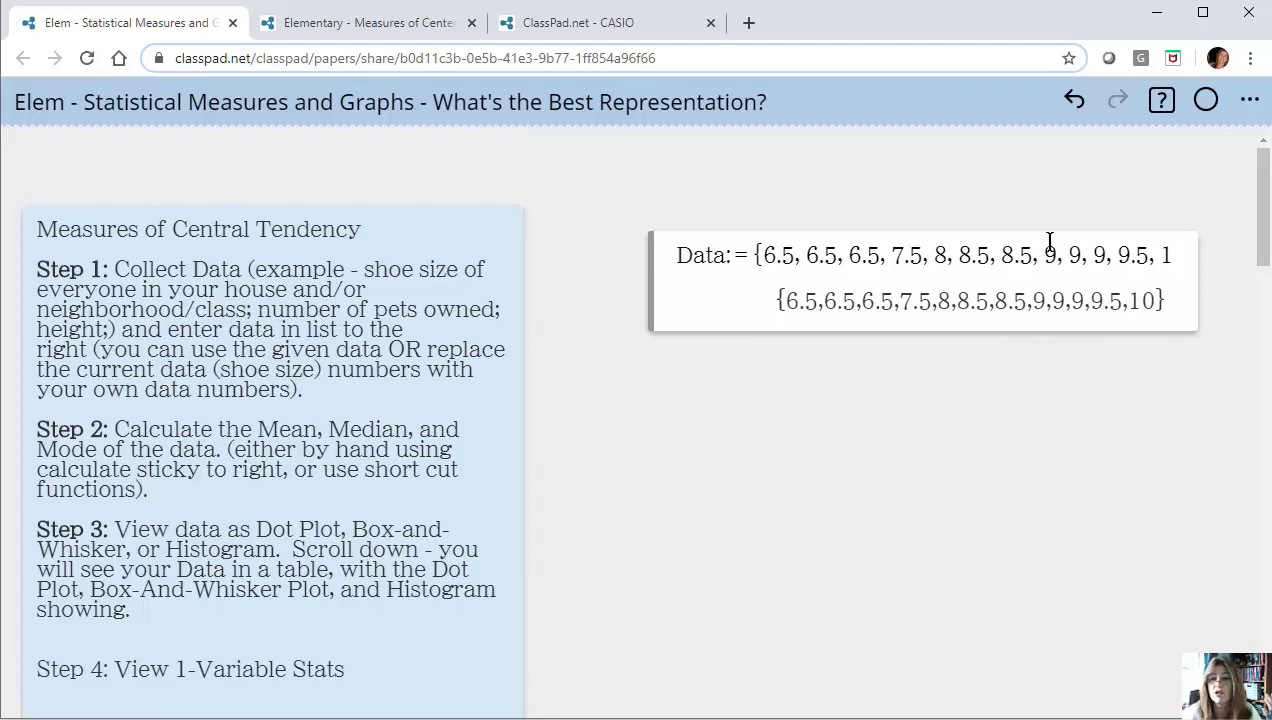
- Move the Data note closer to the instructions note and widen it to fit the whole list
left_click(969, 236)
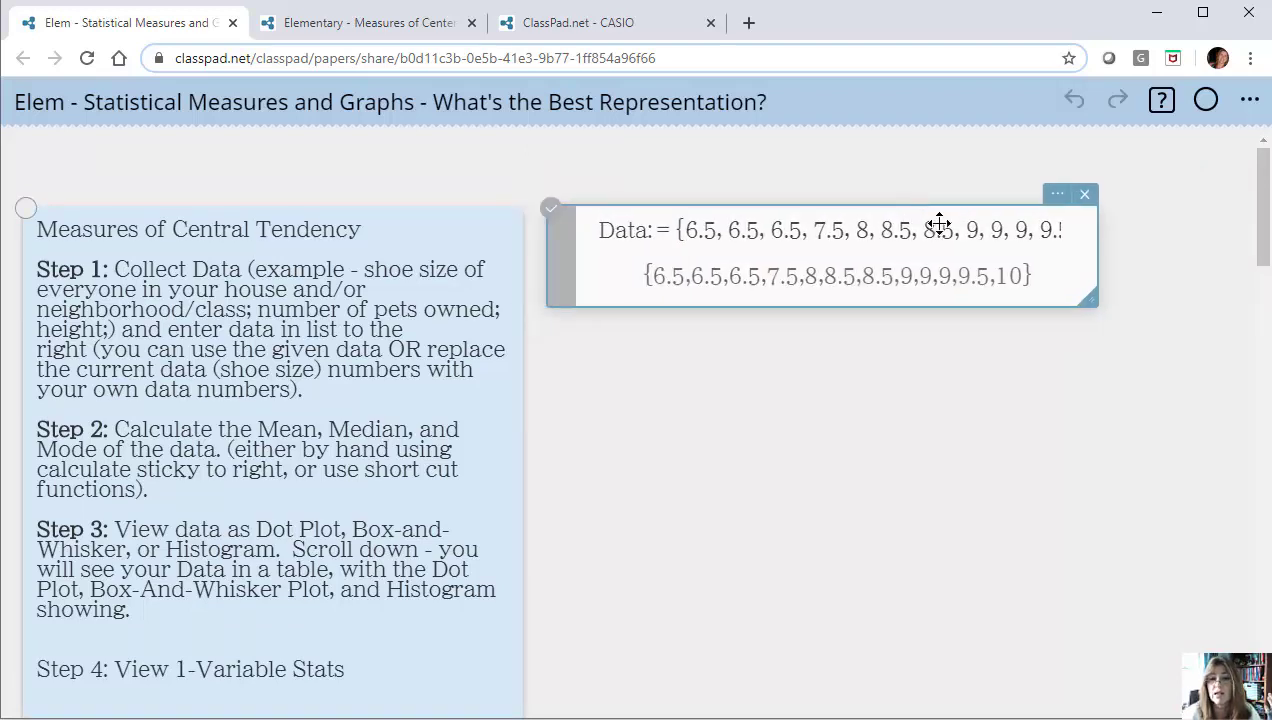
left_click_drag(1098, 295, 1195, 295)
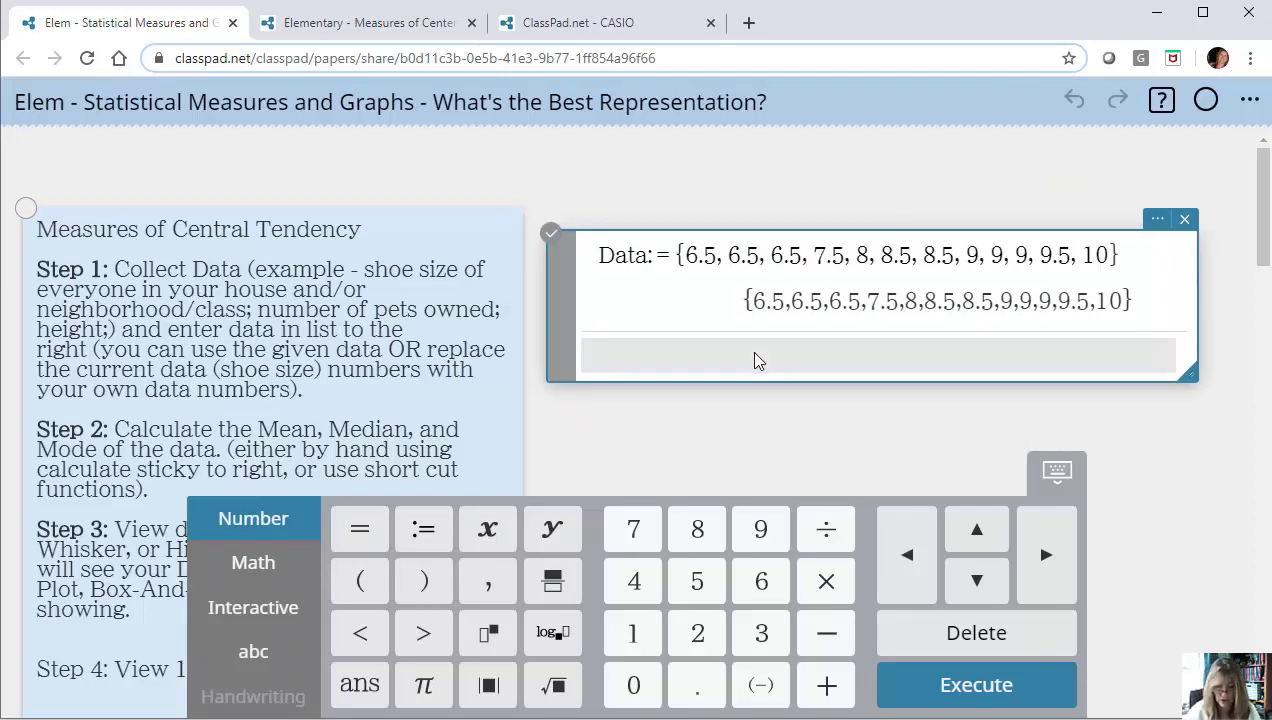
- Calculate 6.5 + 6.5 on a new line below the Data list
type("6")
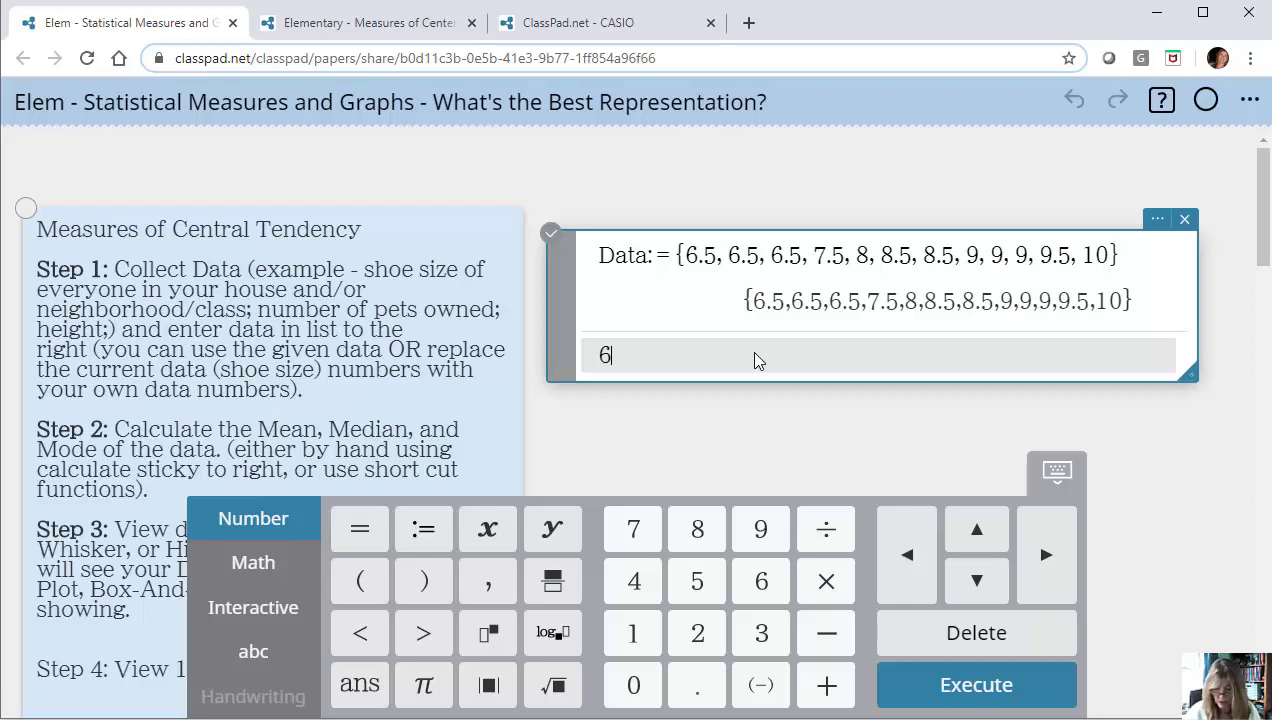
type(".6")
key("BackSpace")
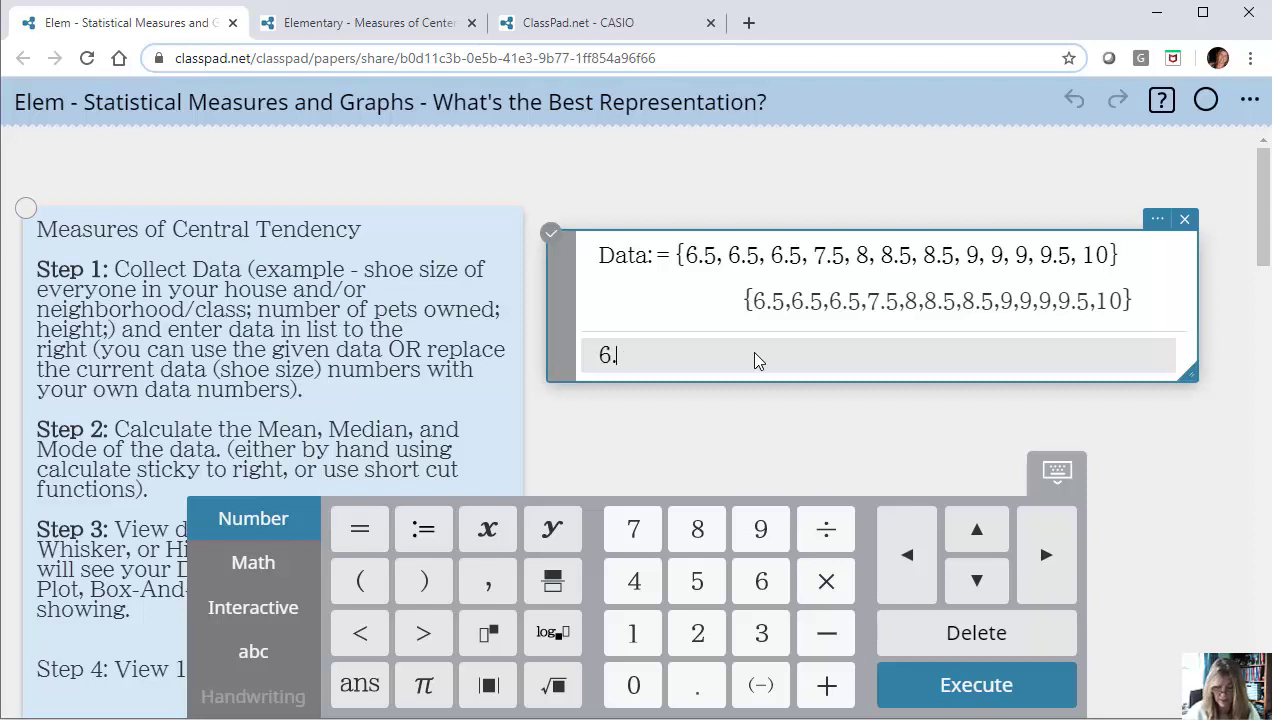
type("5 + ")
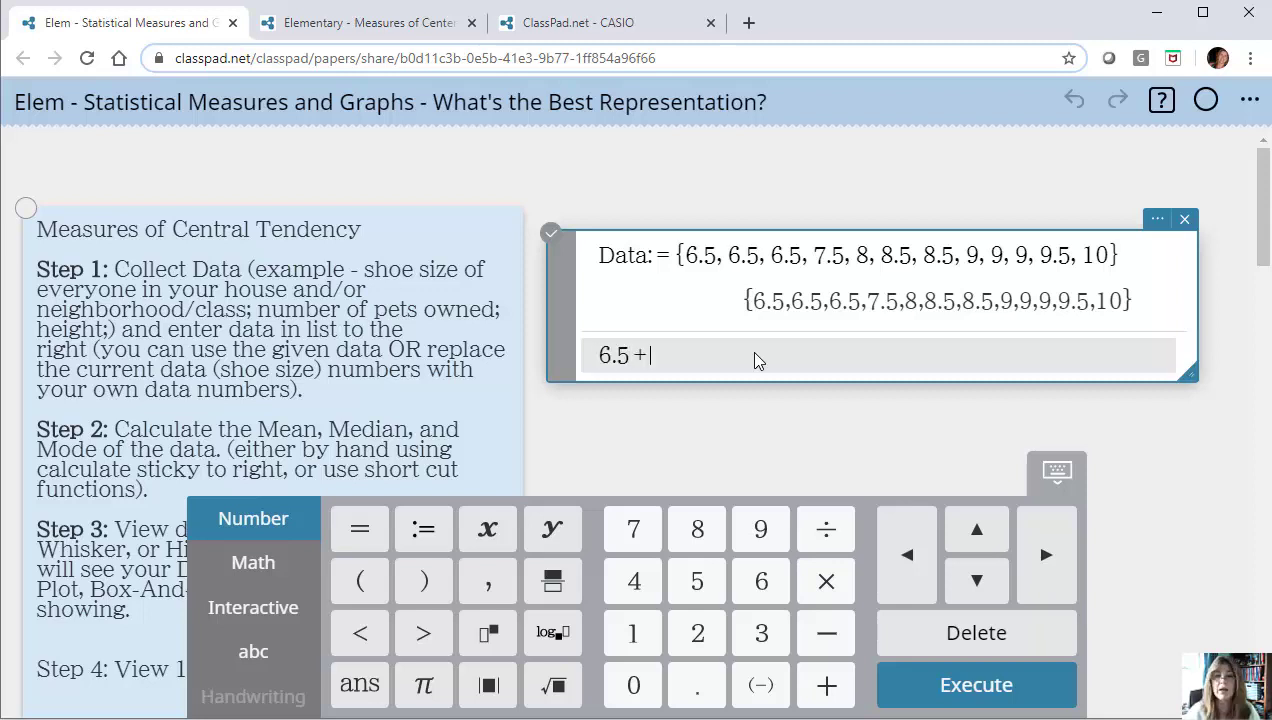
type("6/")
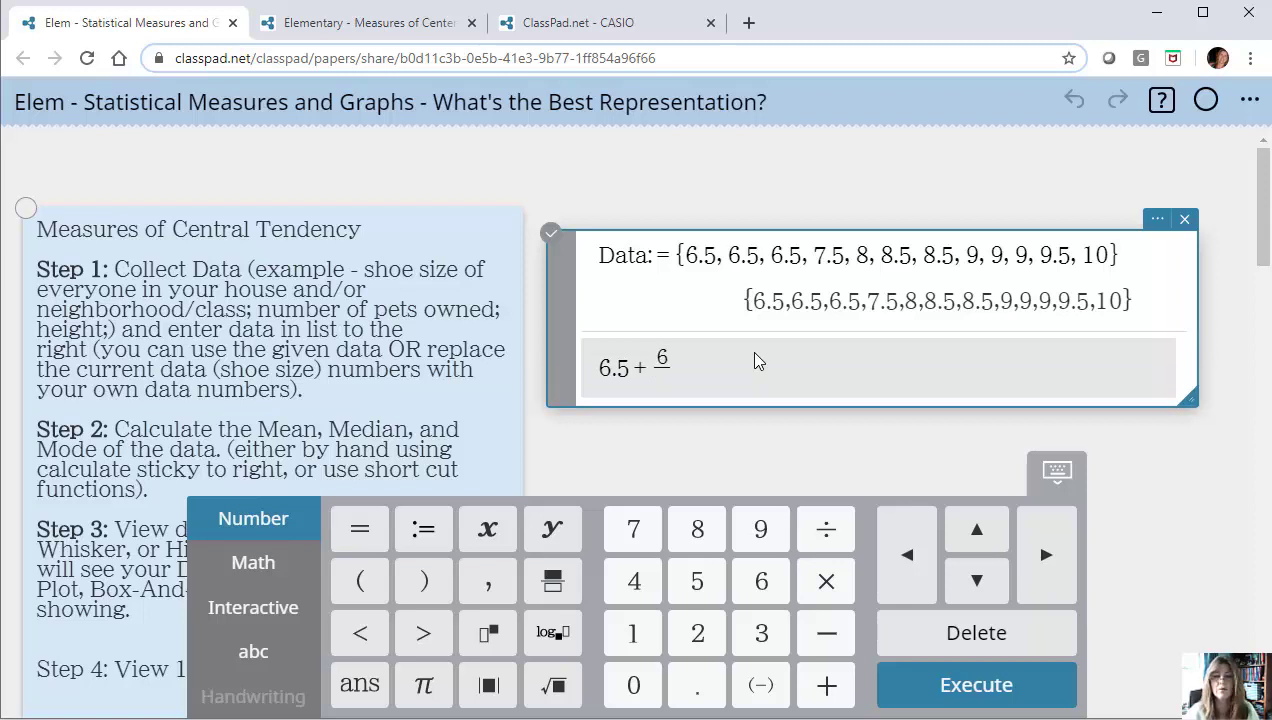
key("BackSpace")
type(".5 + ")
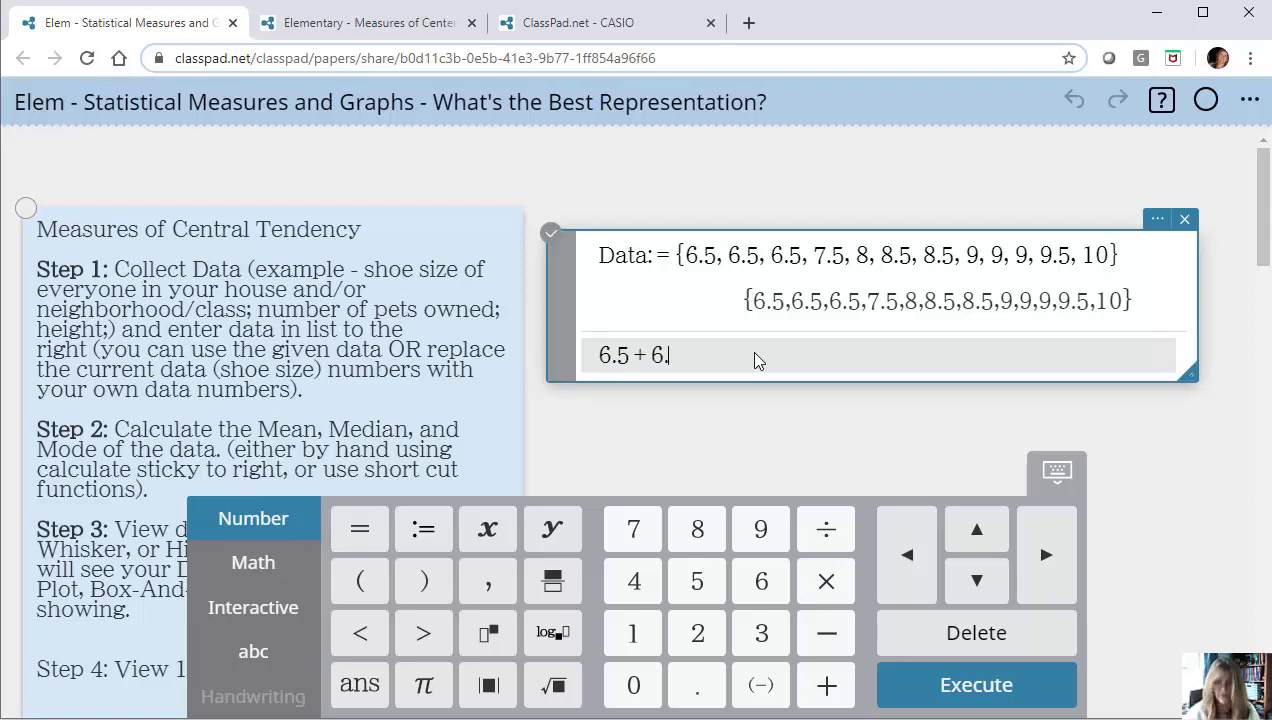
type("6")
key("BackSpace")
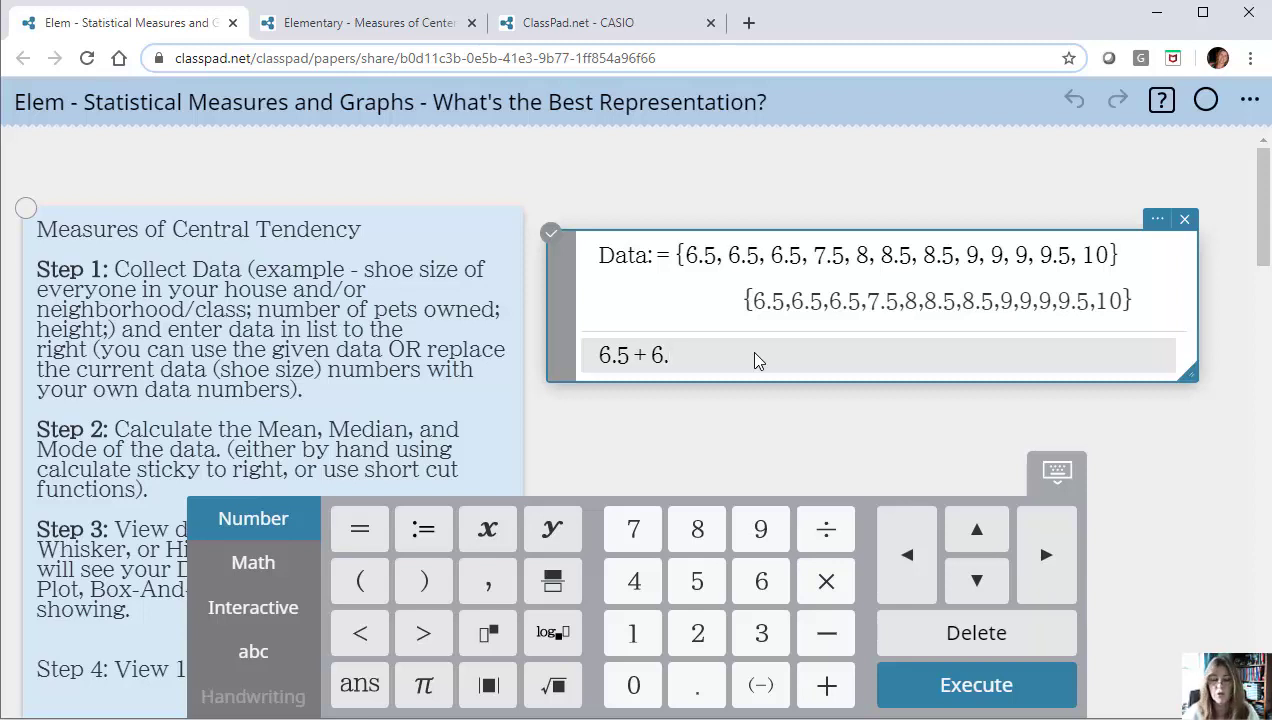
type("5")
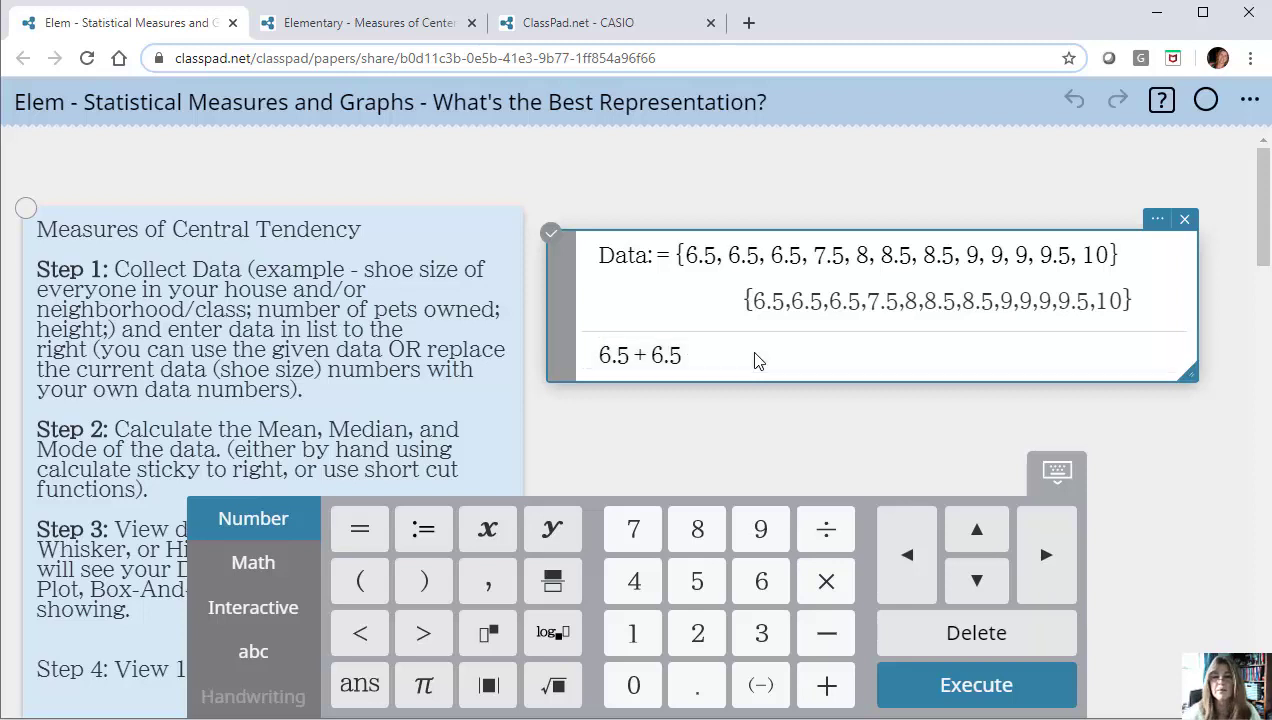
key("Return")
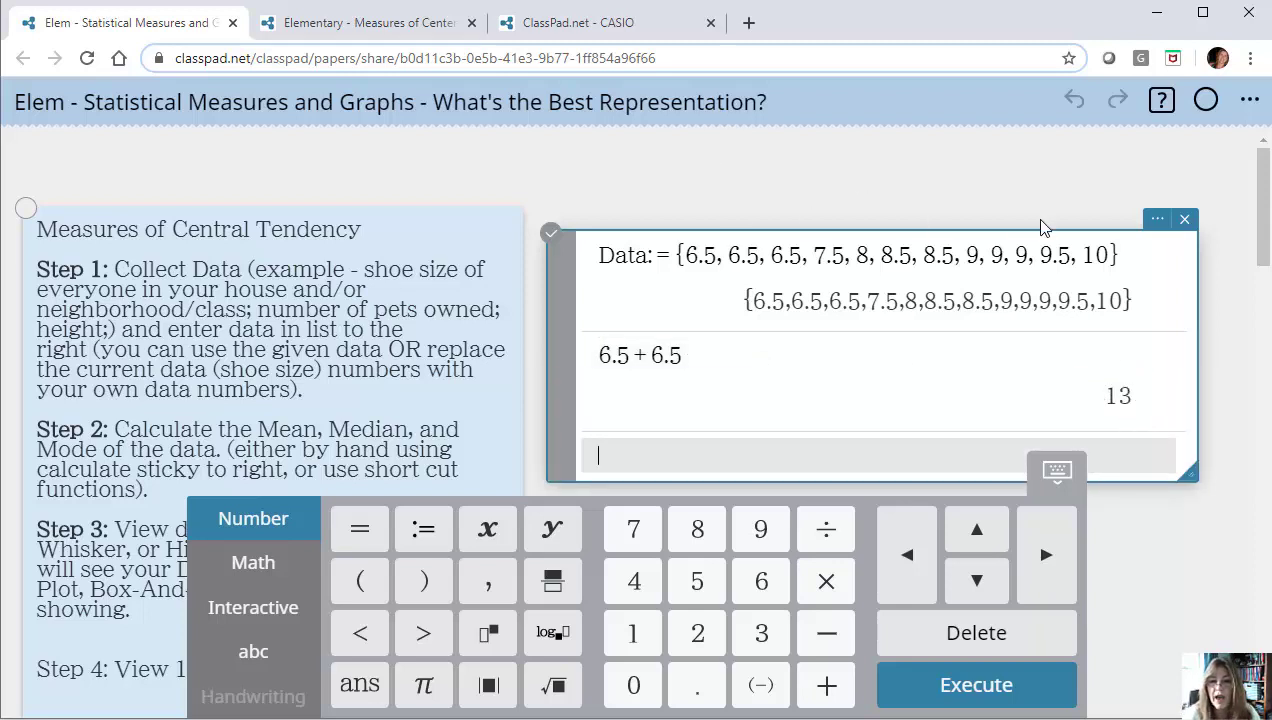
- Start a fraction with 13 as its numerator on the line below the 6.5 + 6.5 calculation
type("13")
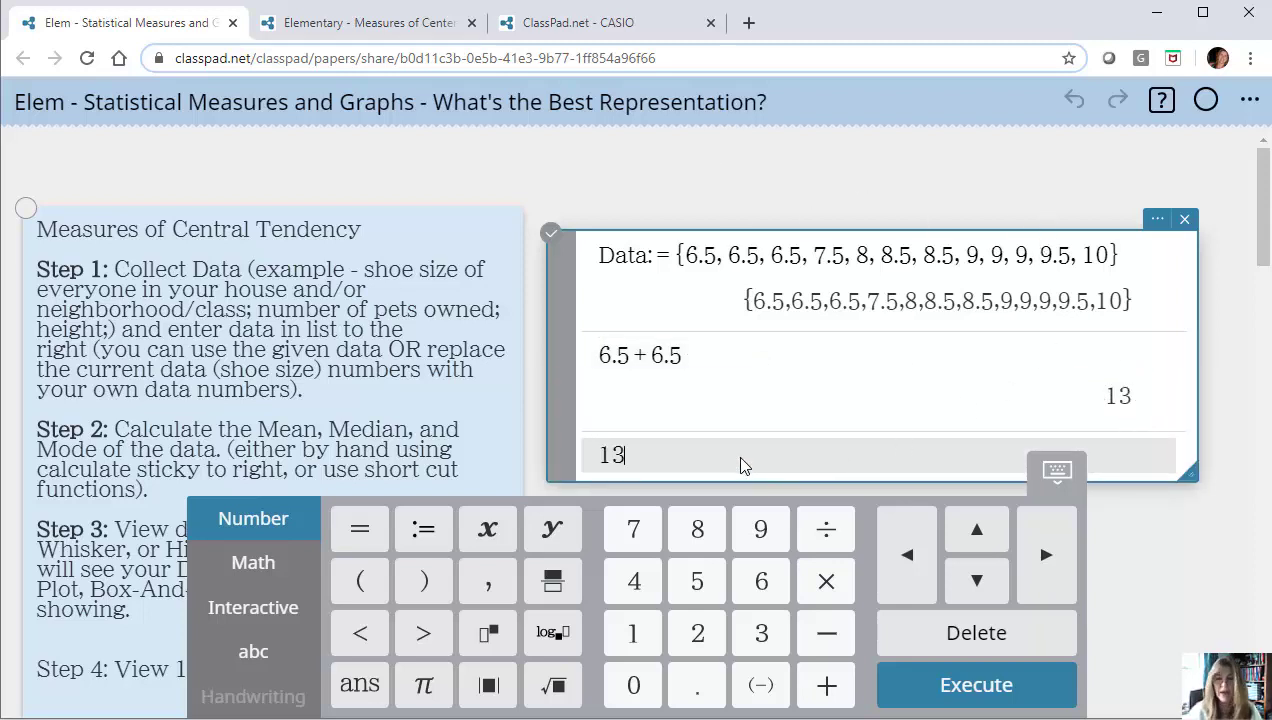
key("Return")
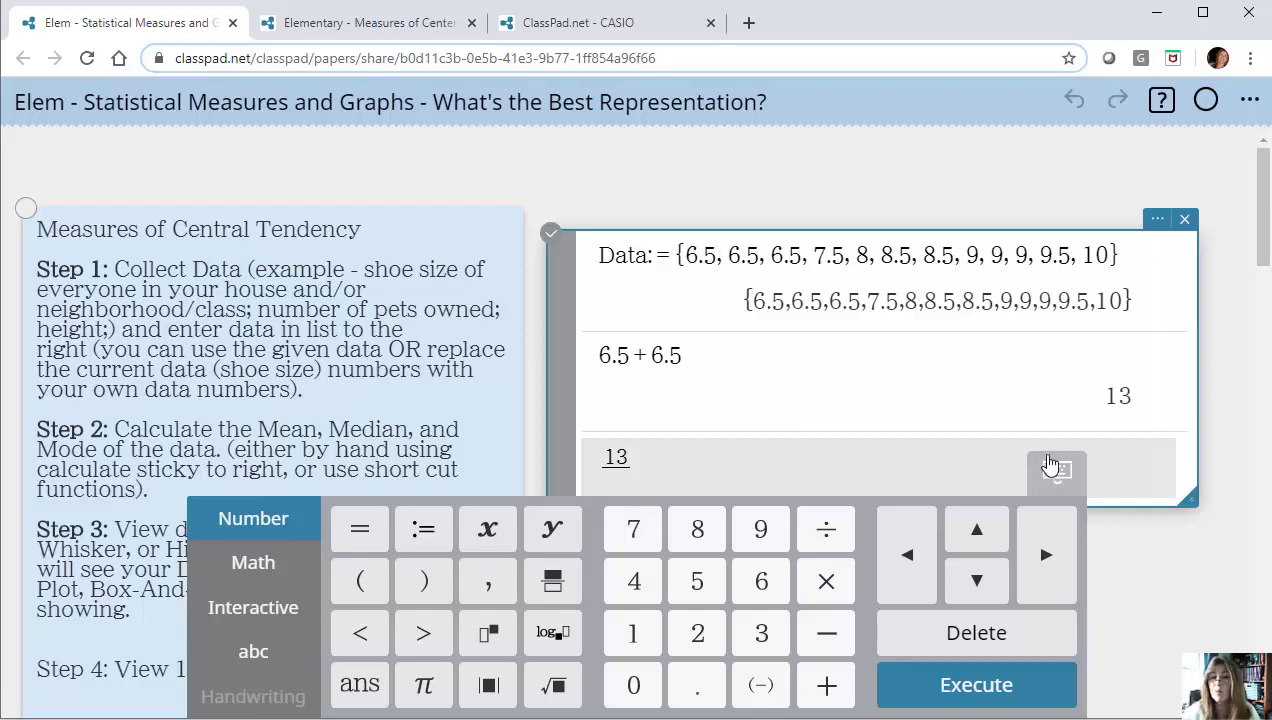
- Replace the 6.5 + 6.5 expression in the Data note with sum(Data) and execute it
left_click(698, 365)
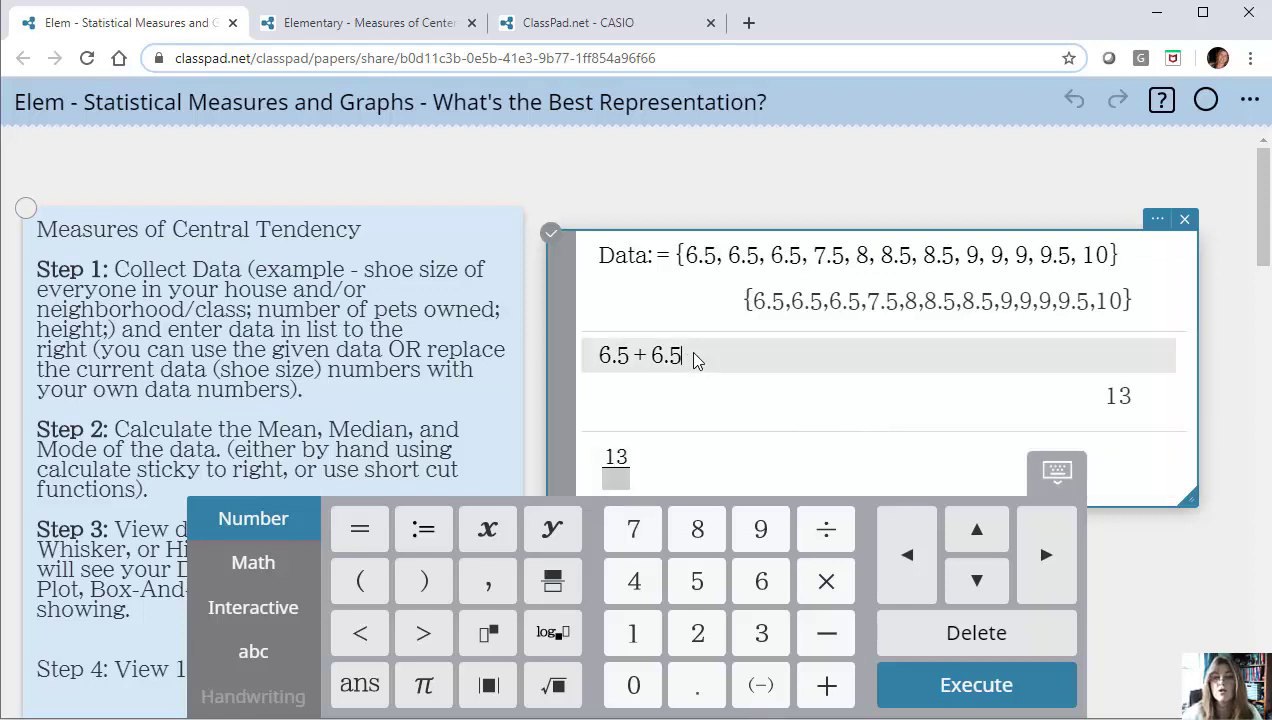
left_click_drag(697, 360, 722, 334)
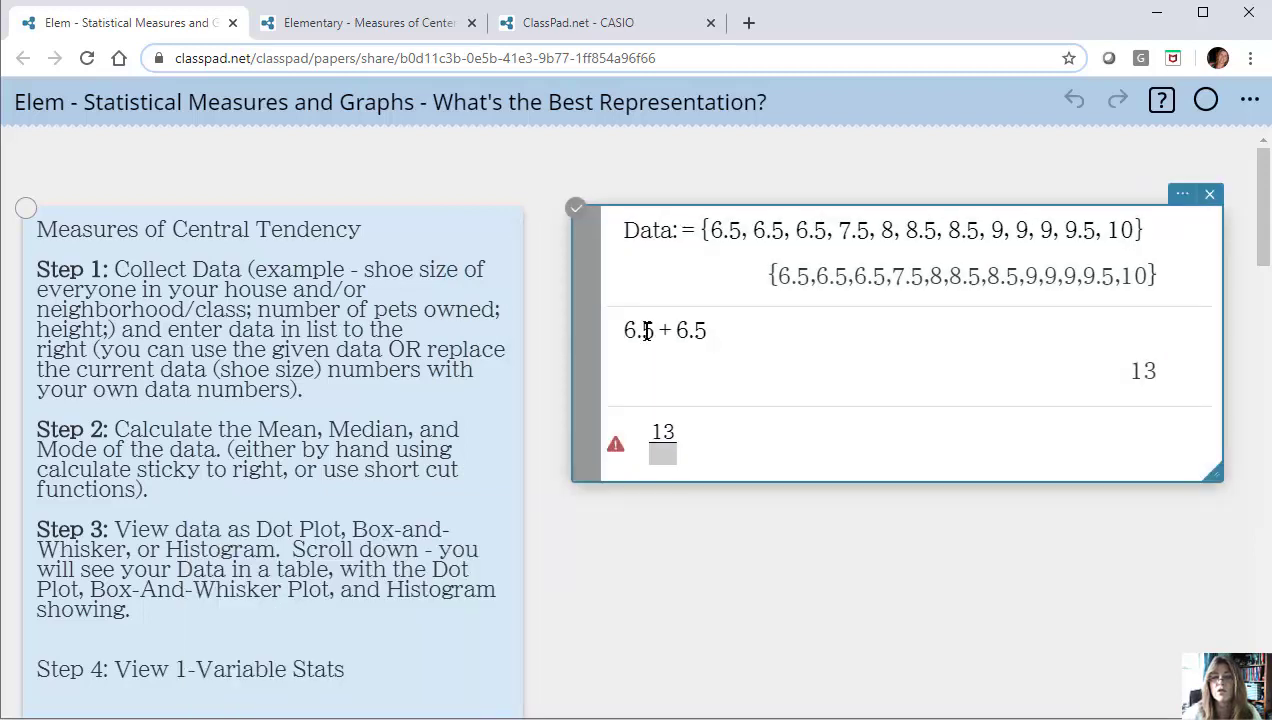
left_click_drag(624, 333, 708, 332)
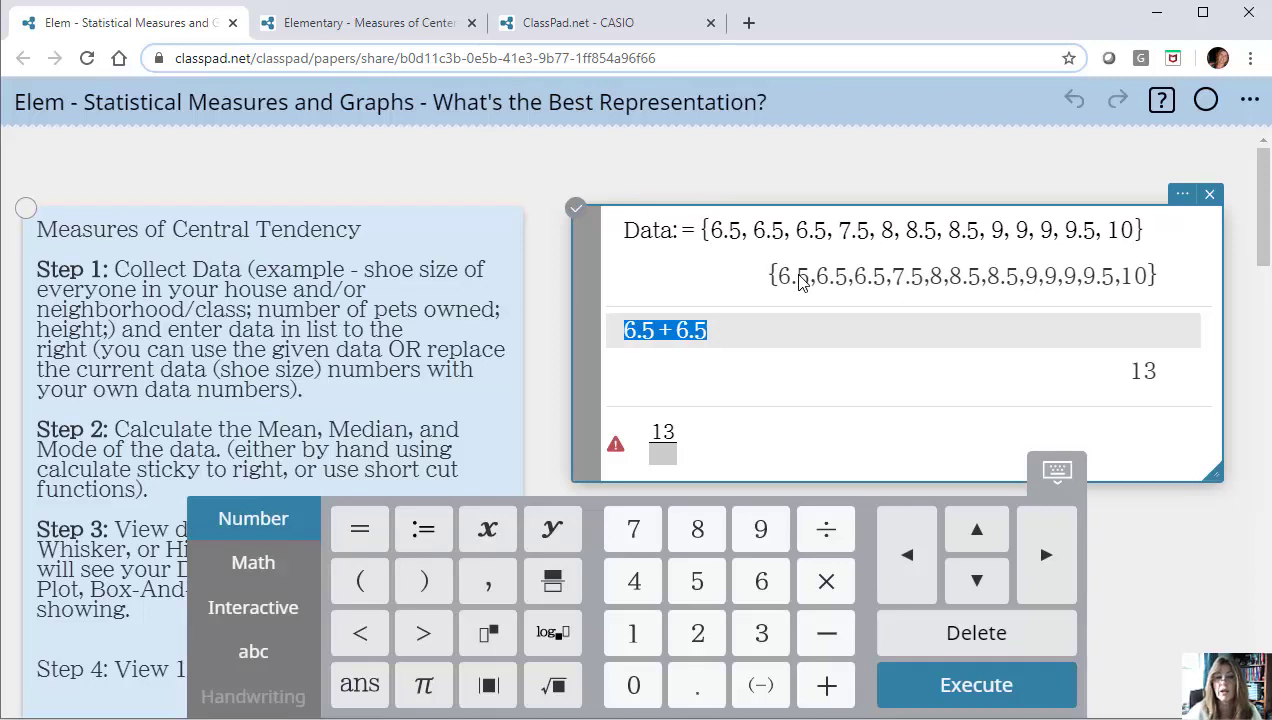
type("s")
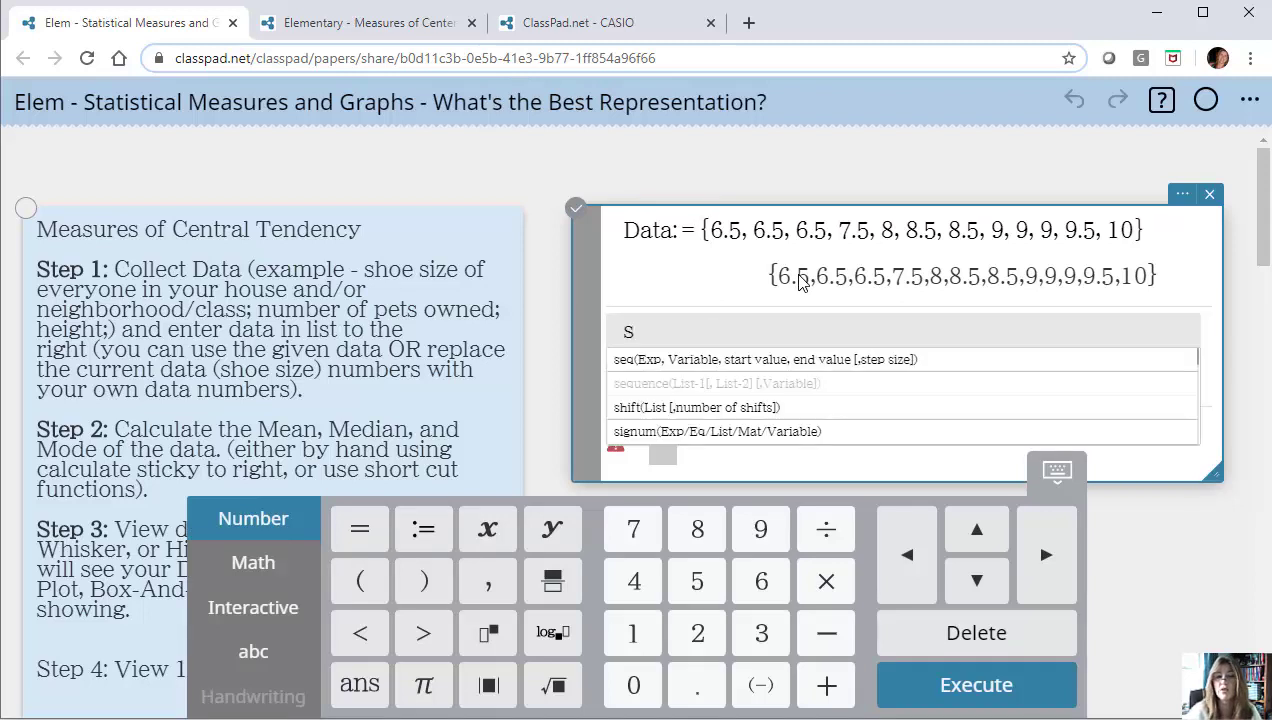
type("um(")
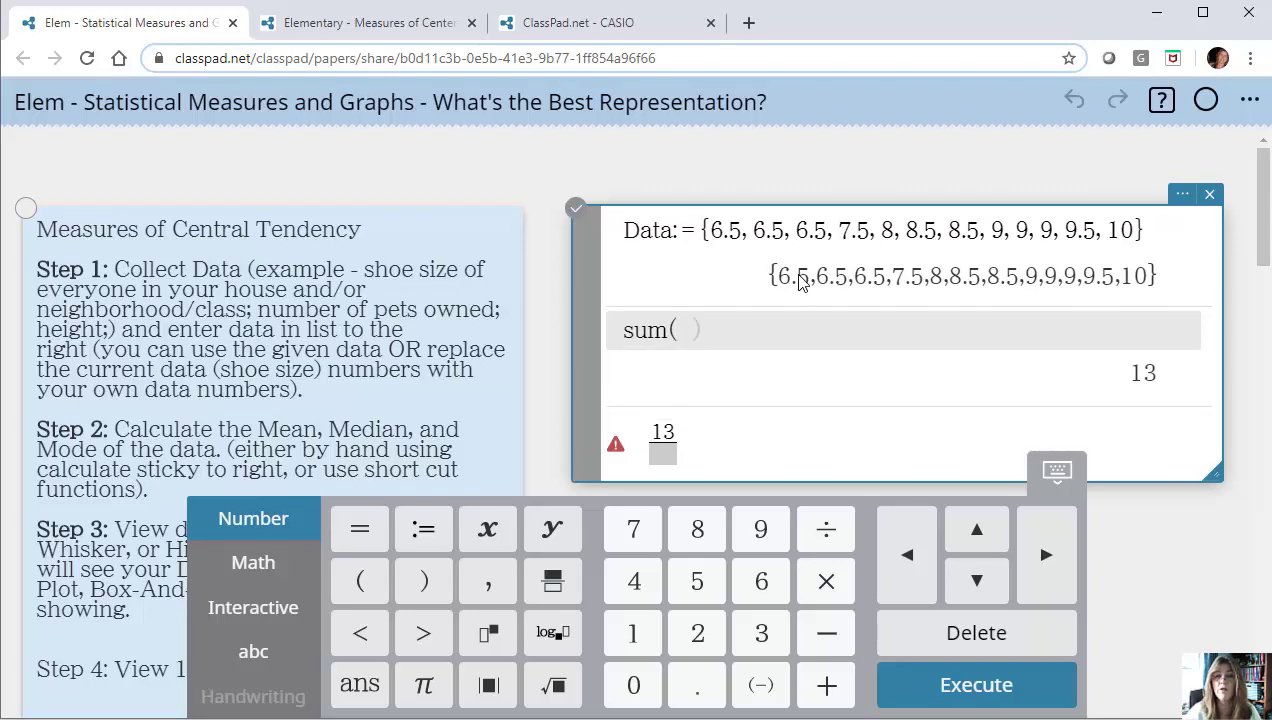
type("Data")
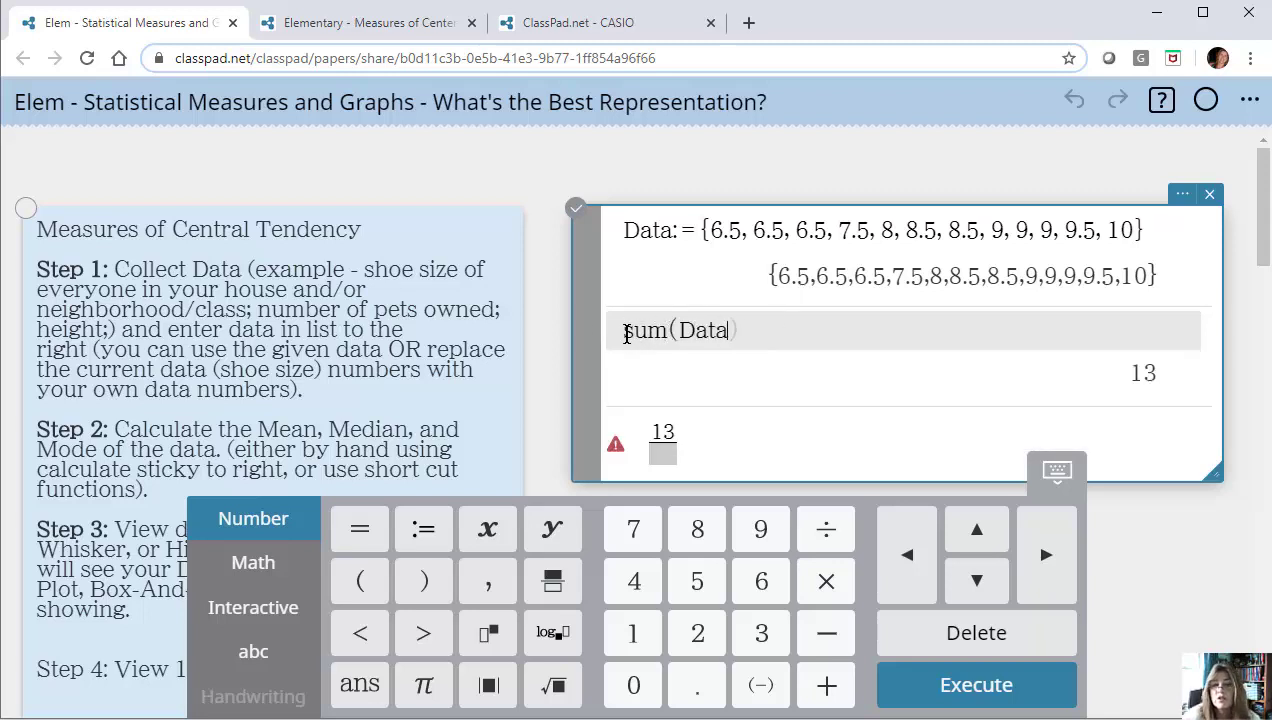
key("Return")
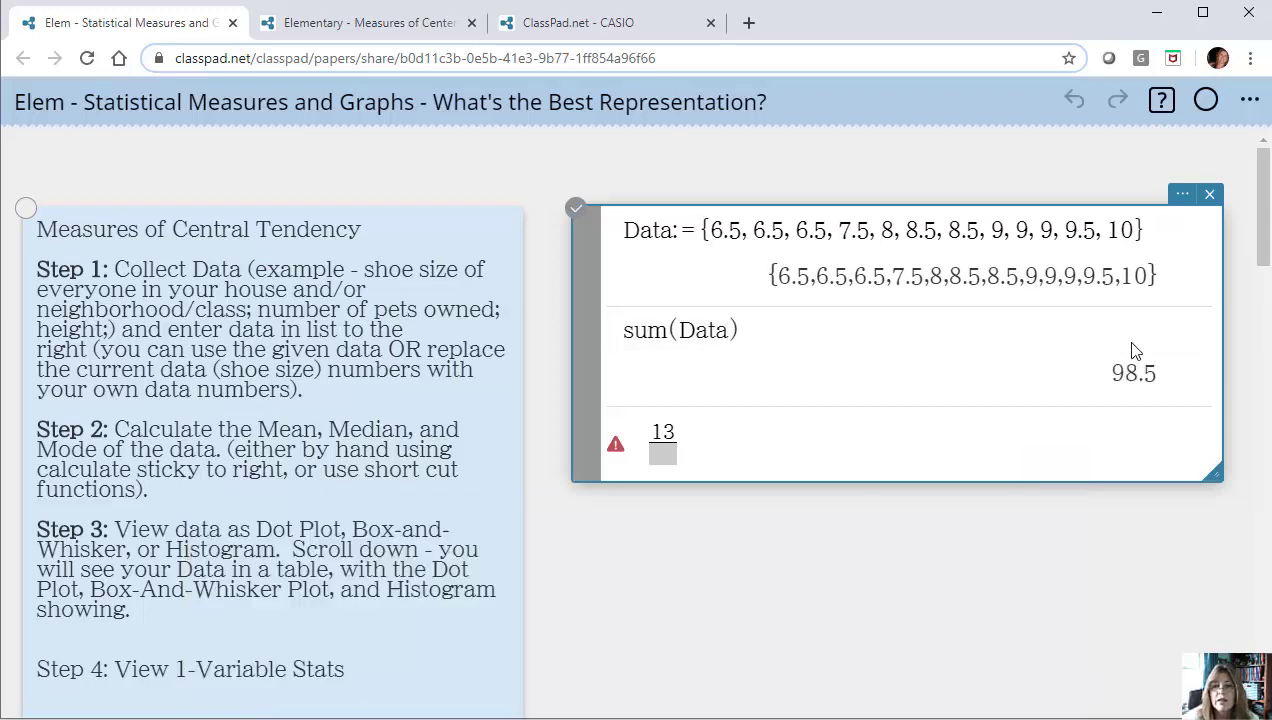
- Change the unfinished fraction to 98.5 over 12 and execute it to work out the mean by hand
left_click(672, 438)
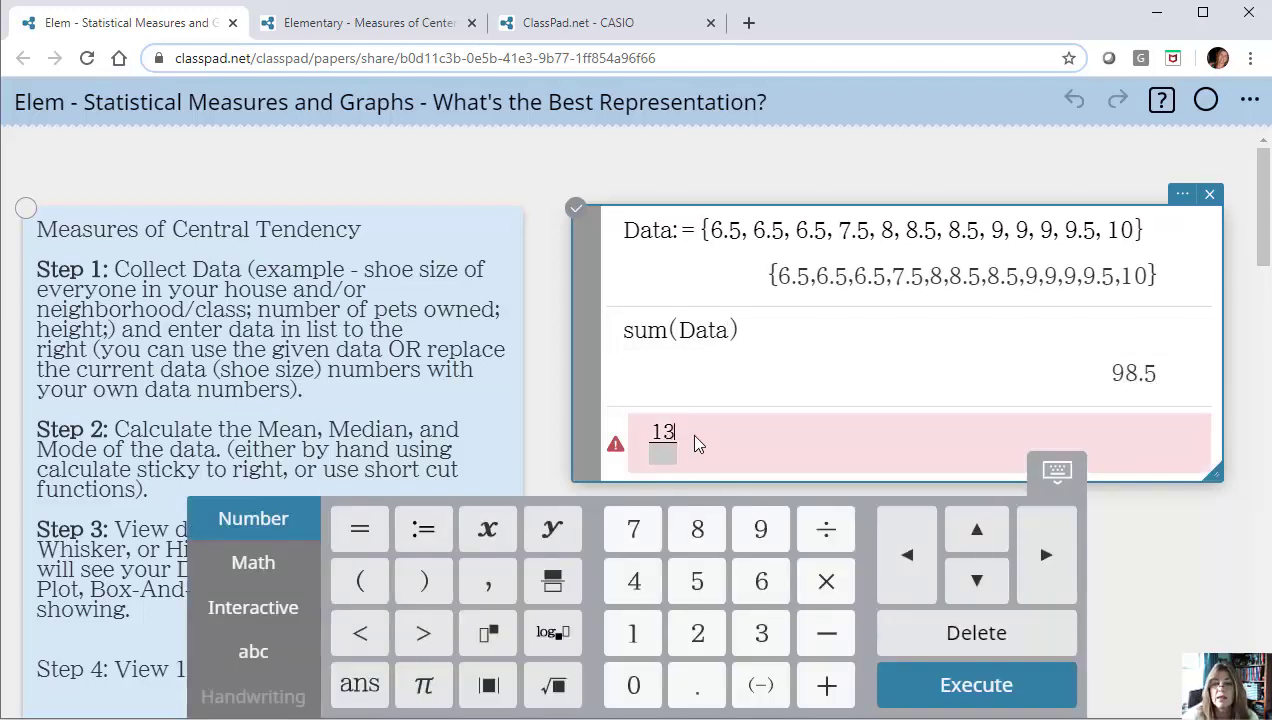
key("BackSpace")
key("BackSpace")
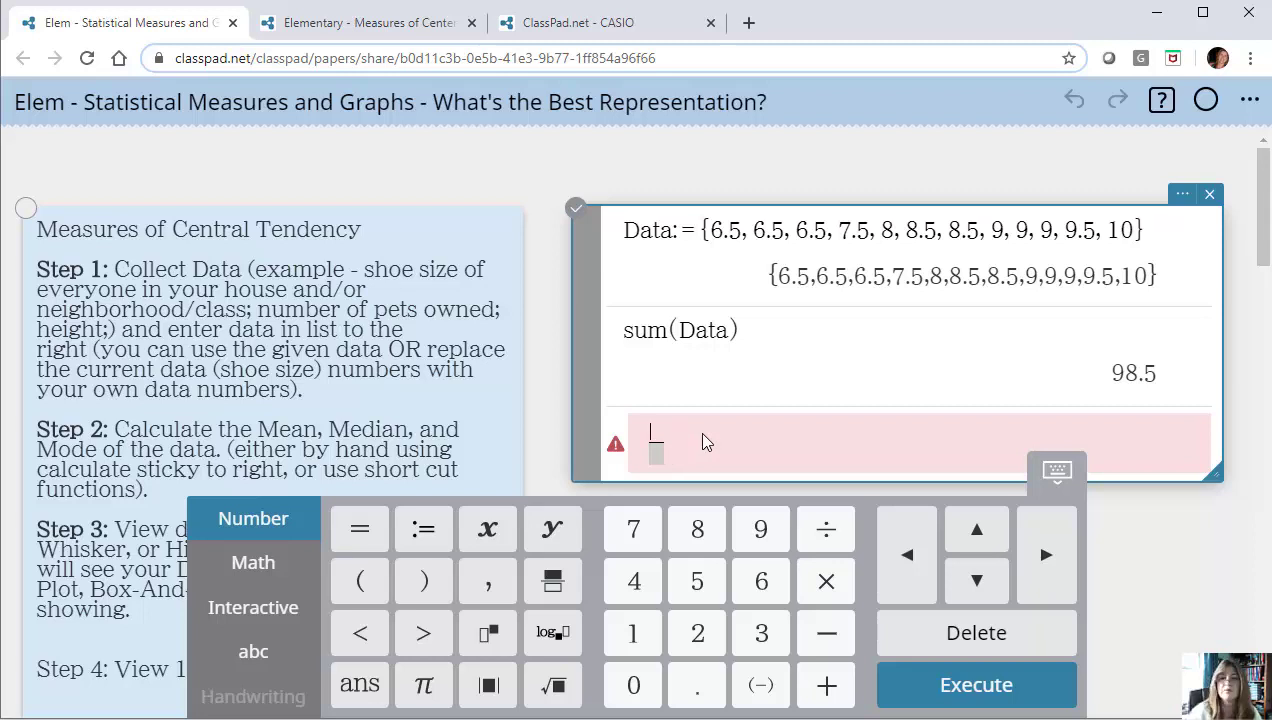
type("98.5")
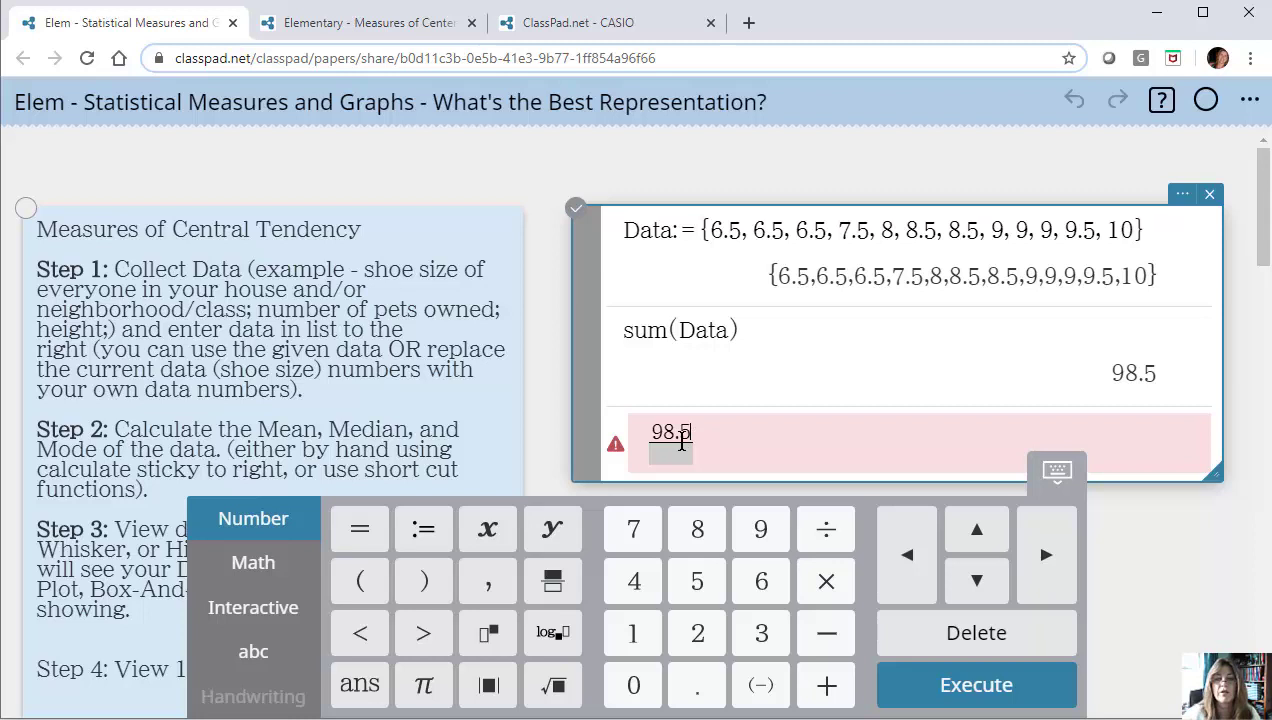
left_click(666, 452)
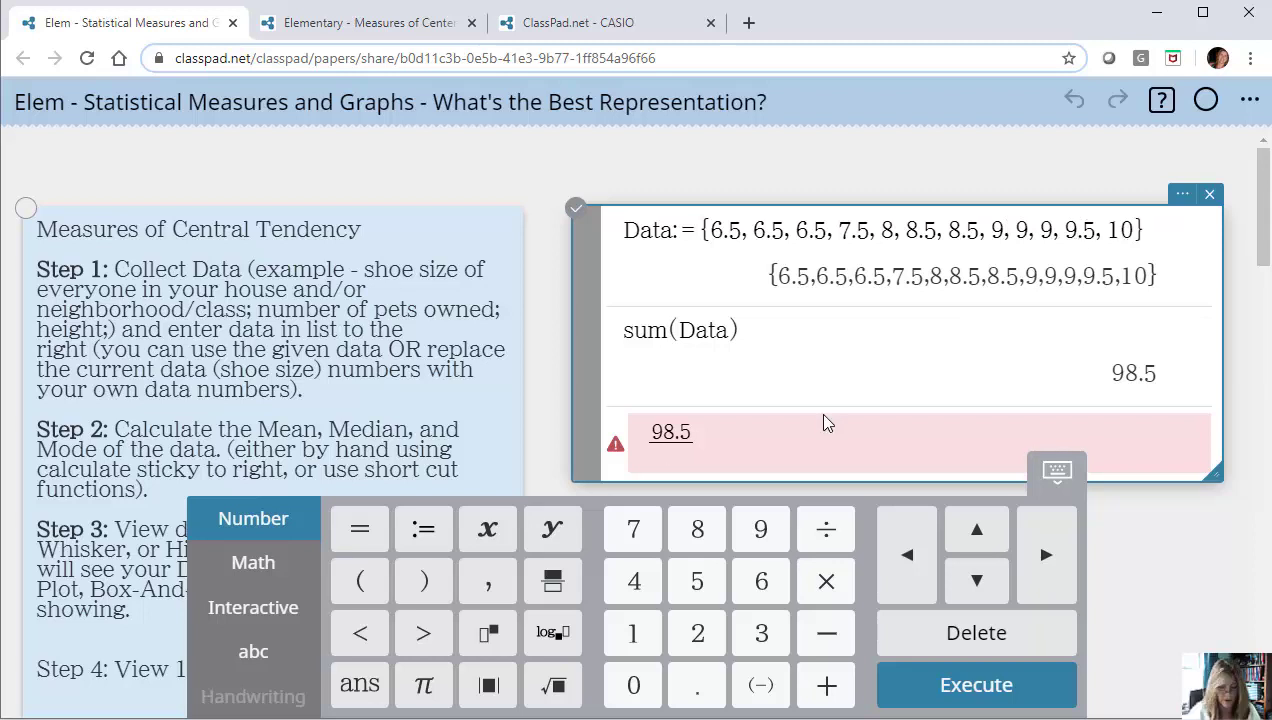
type("12")
key("Return")
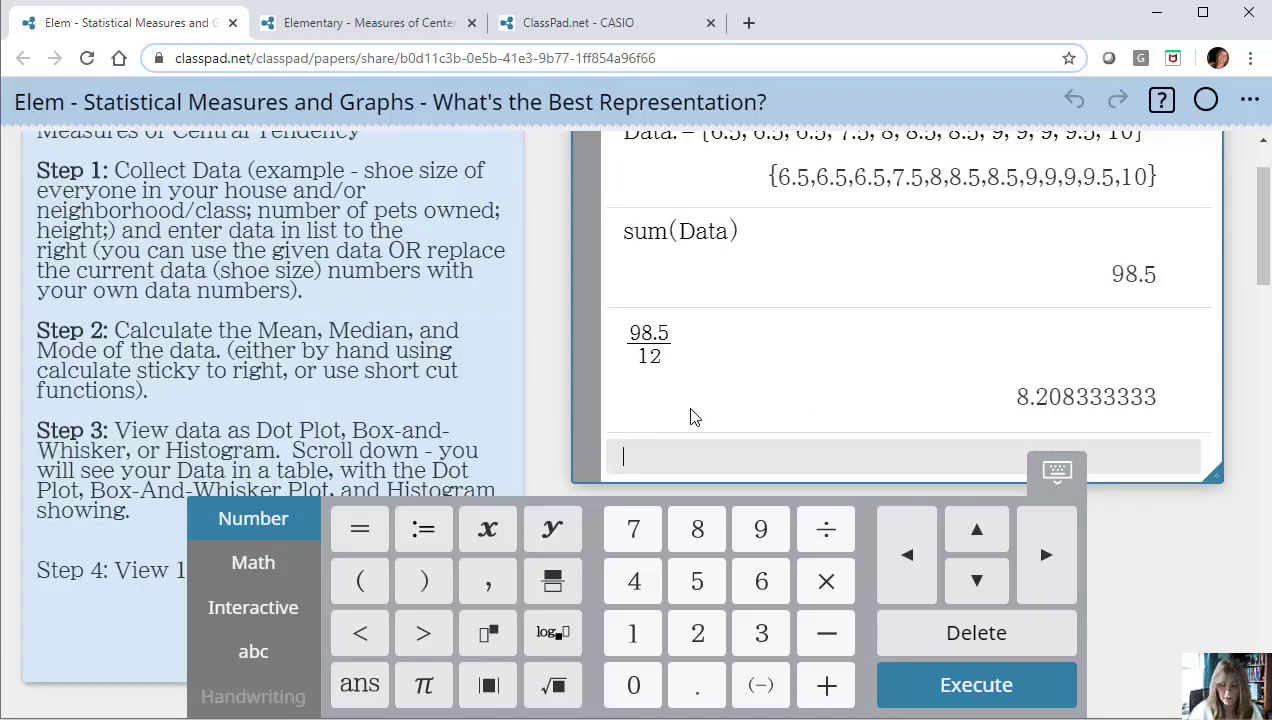
- Calculate mean(Data) and mode(Data) on separate new lines below the fraction
type("mean")
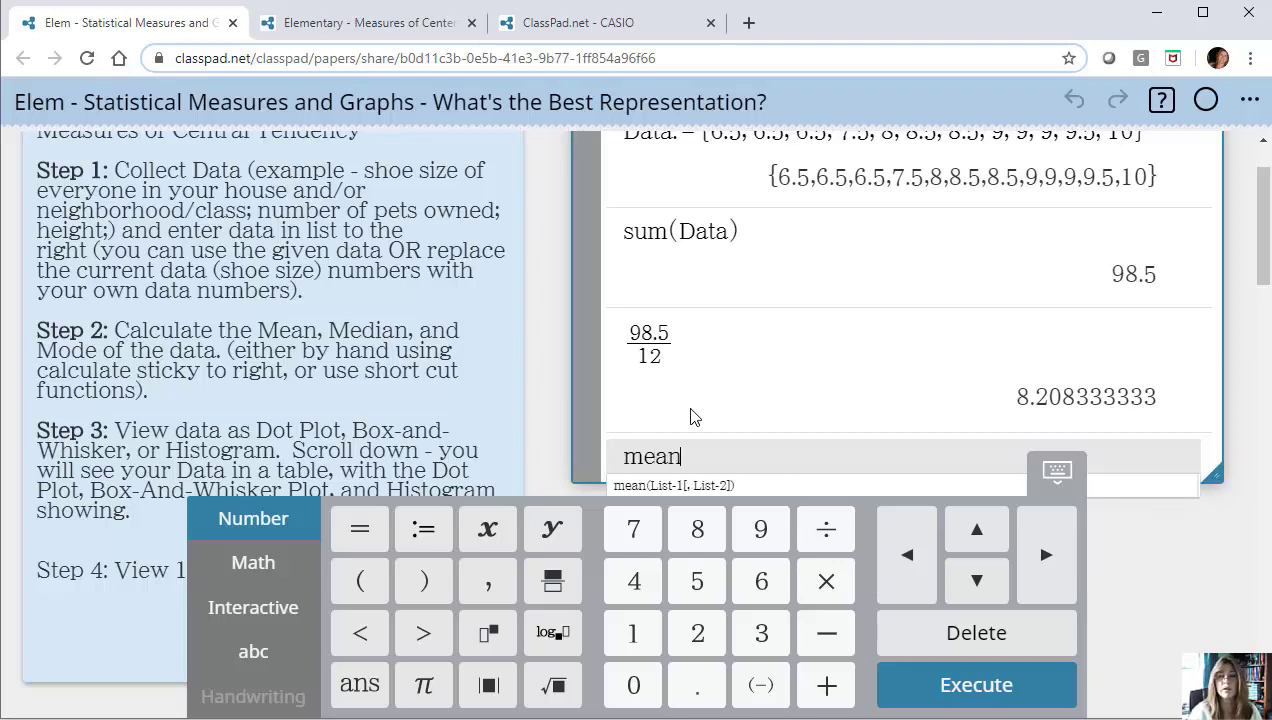
type("(Data")
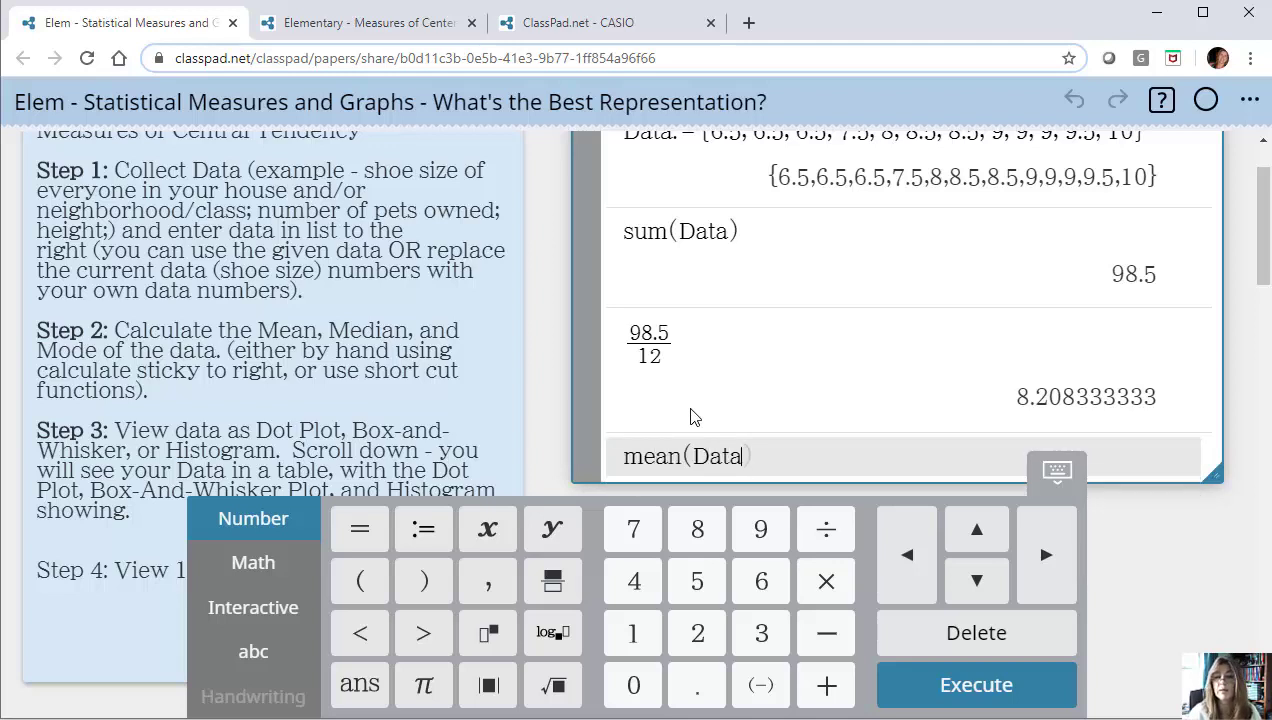
key("Return")
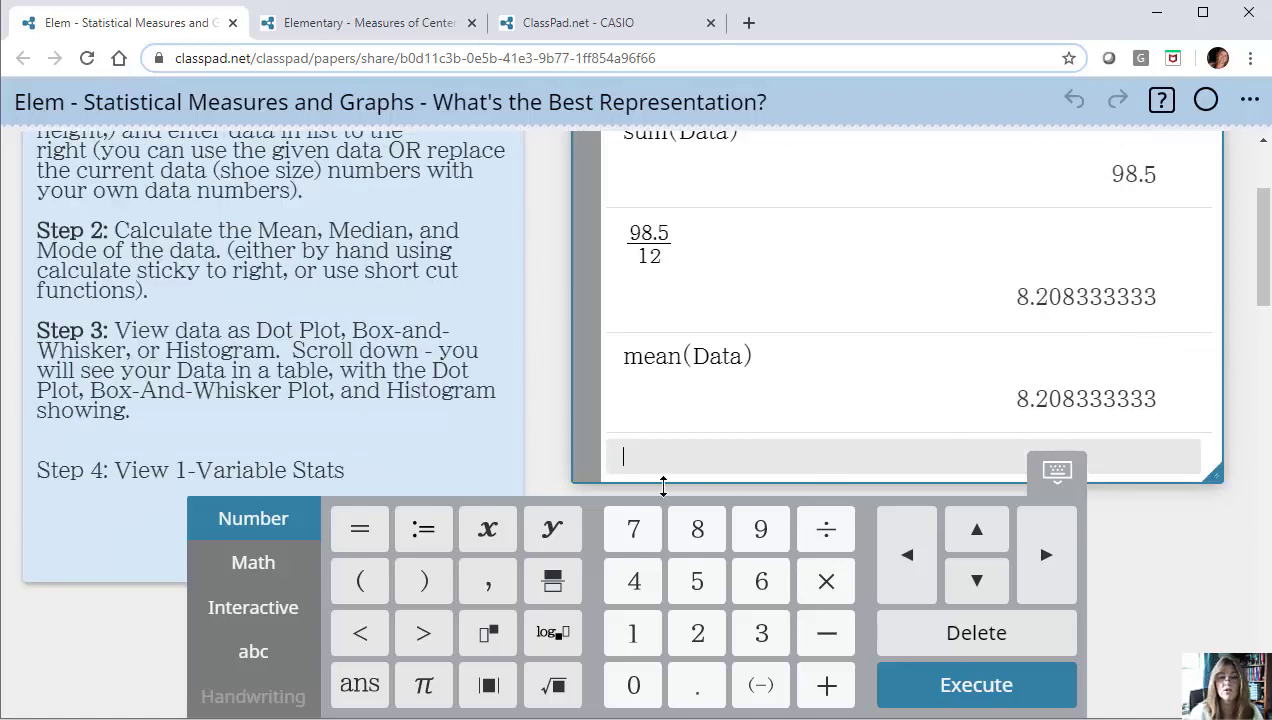
type("mode")
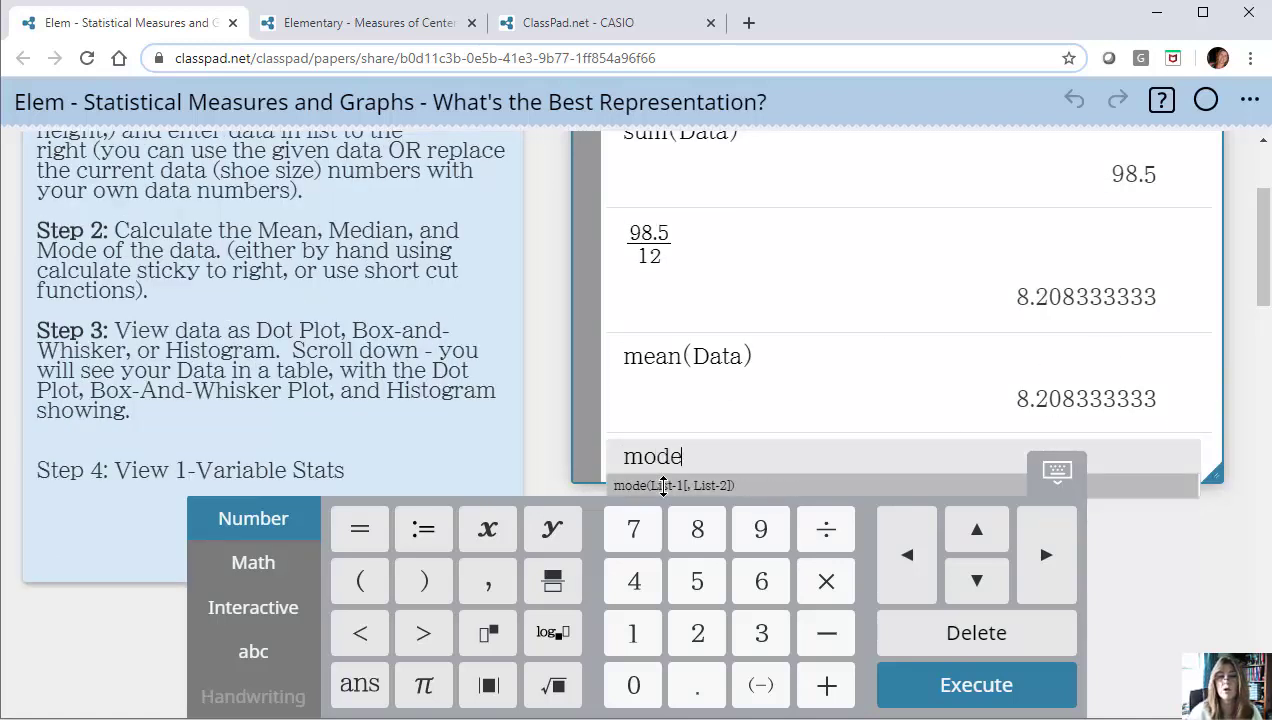
type("(Data")
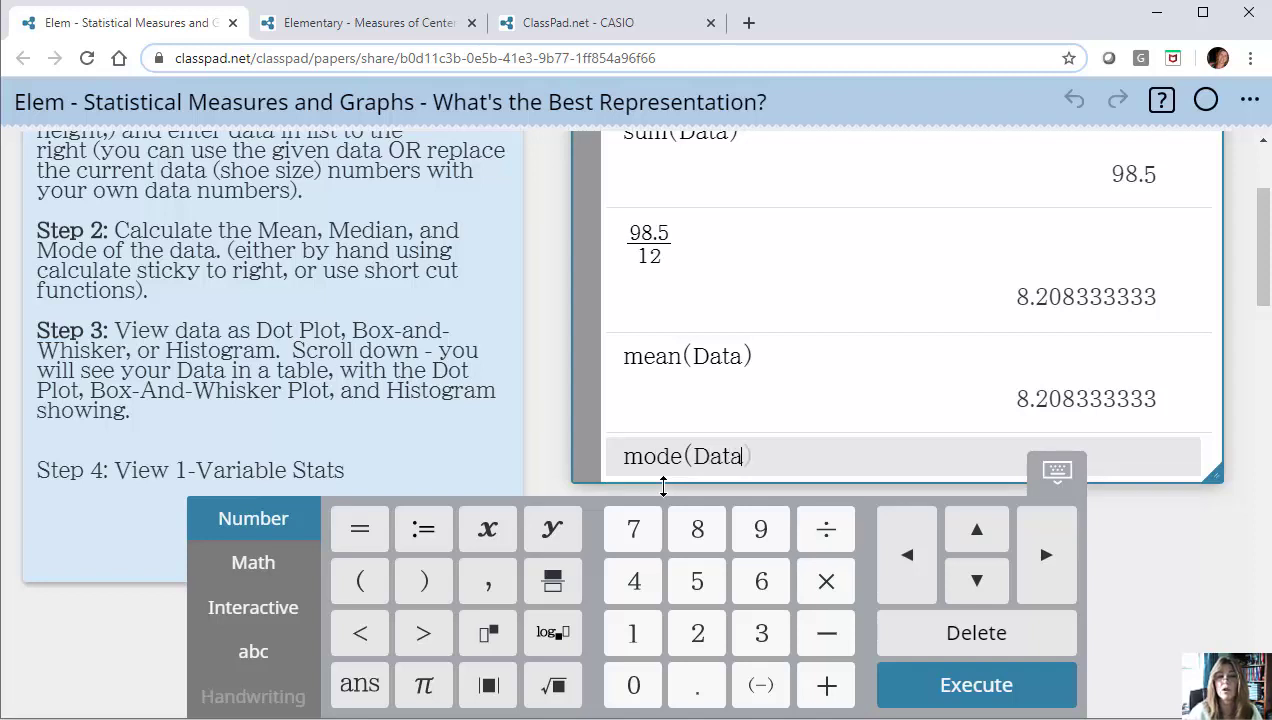
key("Return")
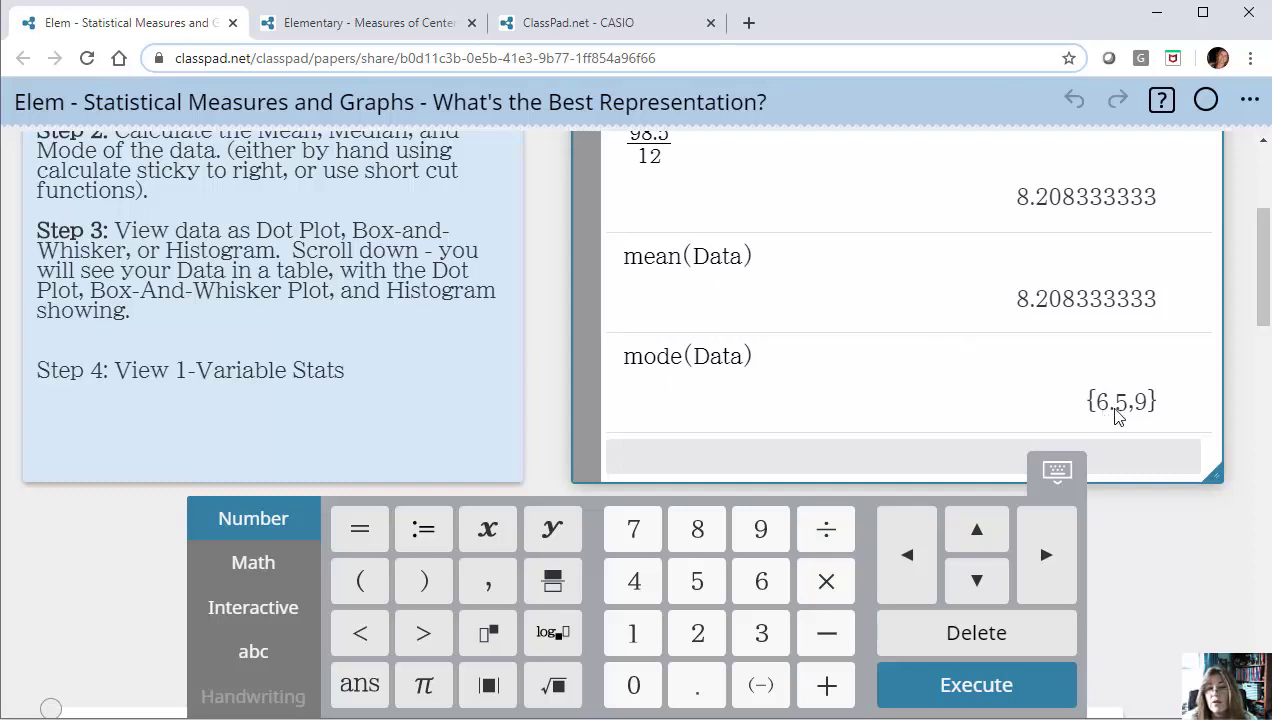
- Calculate median(Data) on a new line below the mode
left_click(810, 462)
type("median(")
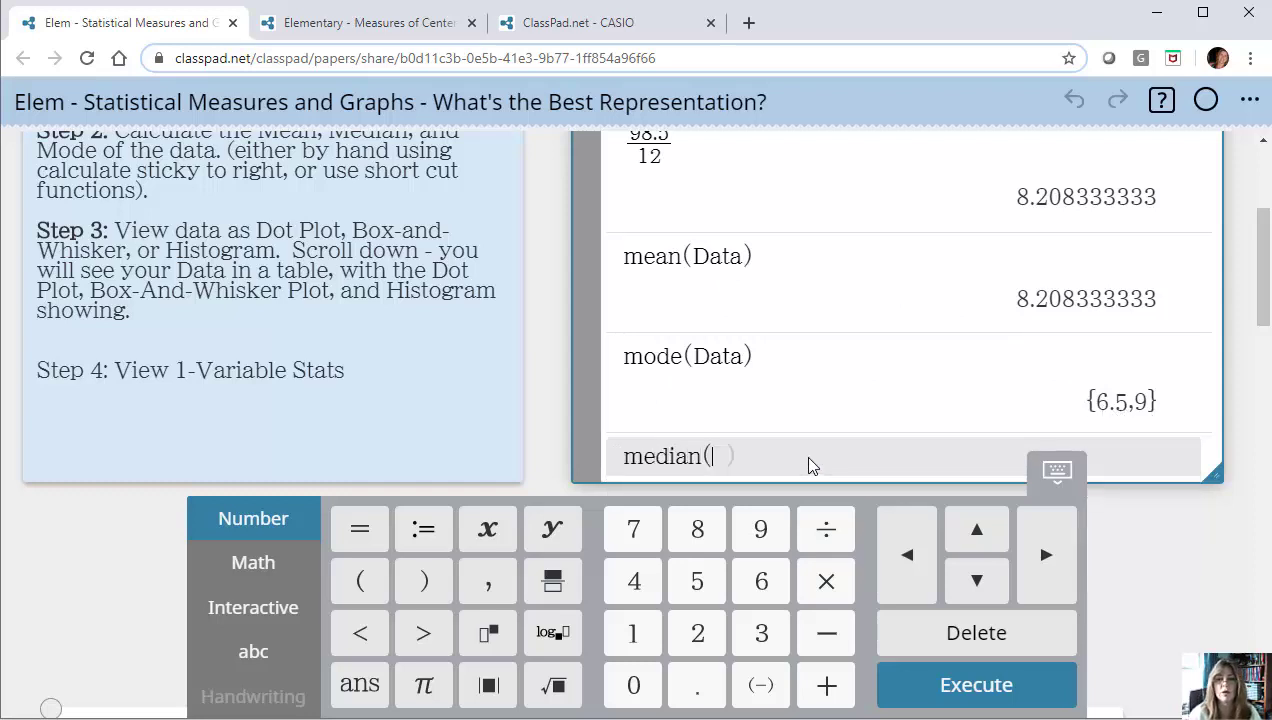
type("Data)")
key("Return")
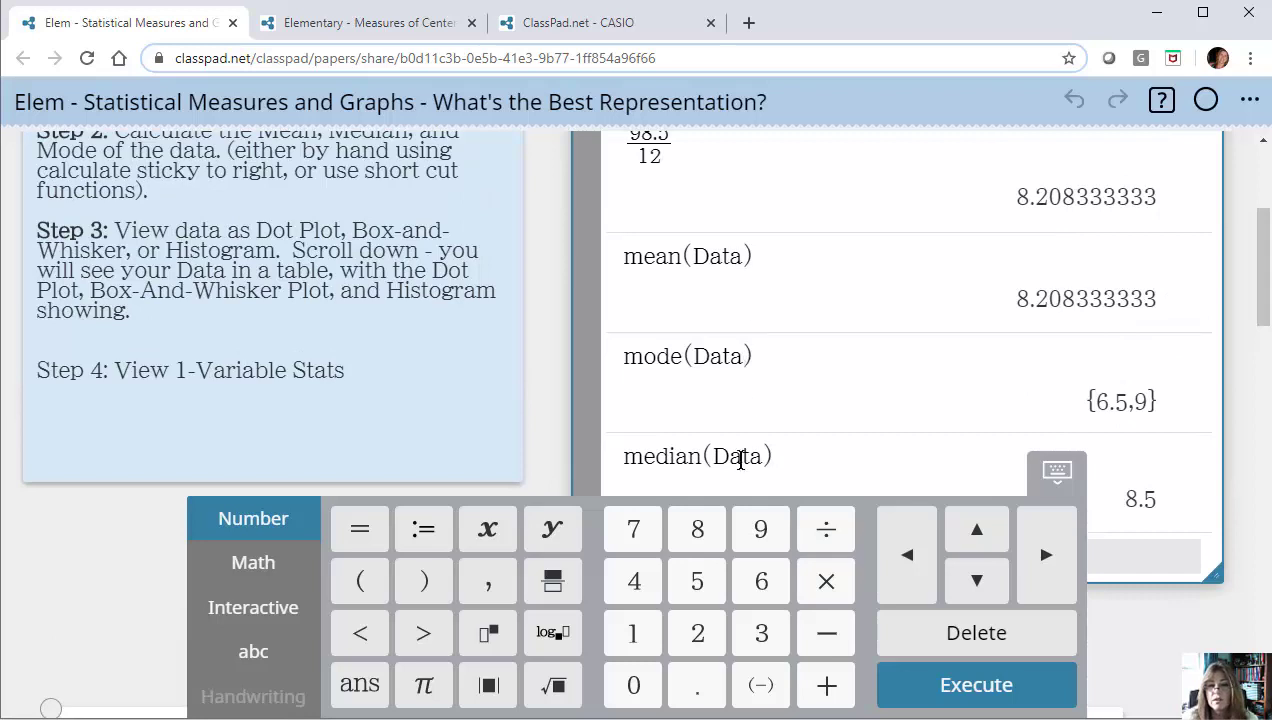
- Review the Step 3 and Step 4 instructions and examine the data table, dot plot, box-and-whisker plot and histogram
scroll(310, 284, "up", 1)
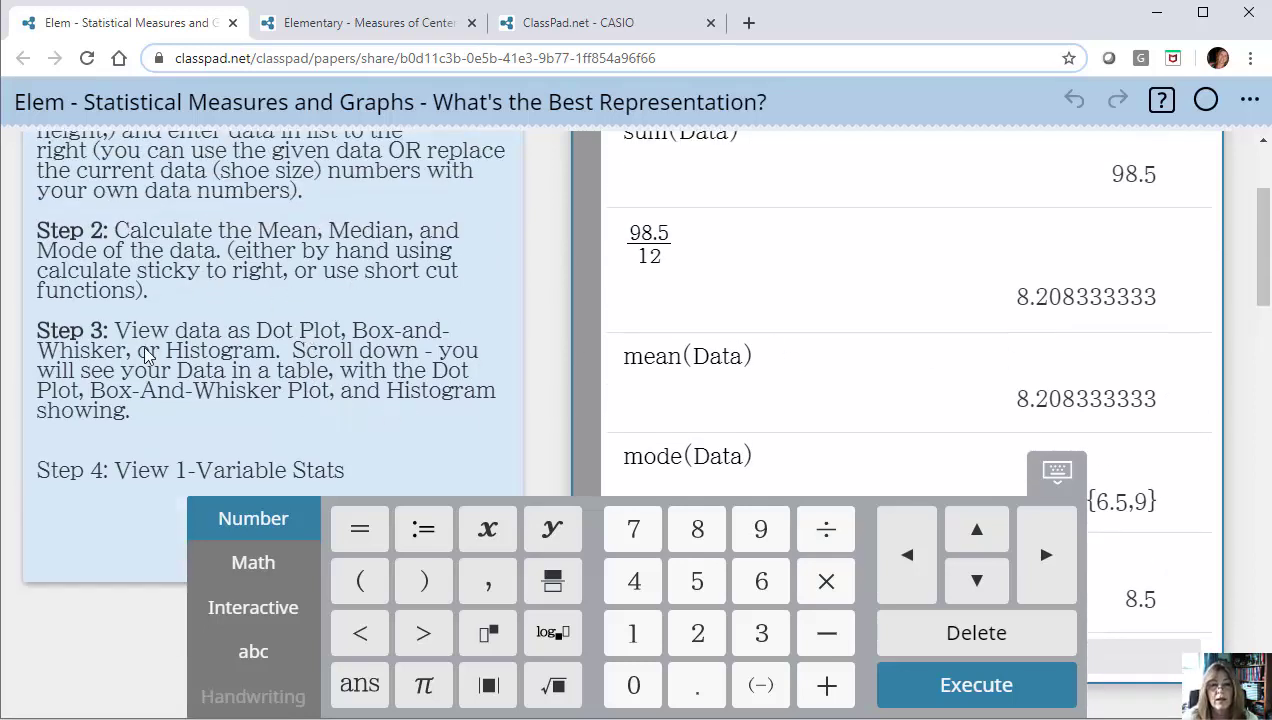
scroll(300, 390, "up", 1)
scroll(336, 414, "down", 1)
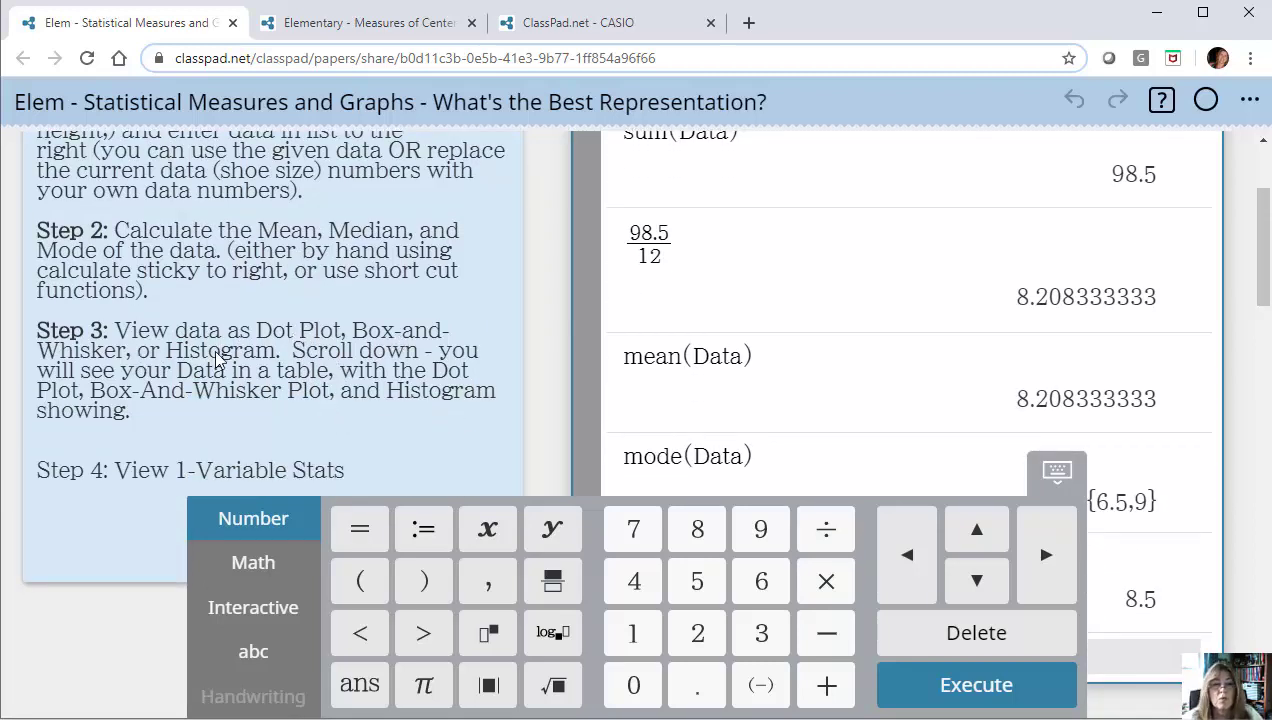
scroll(360, 385, "down", 2)
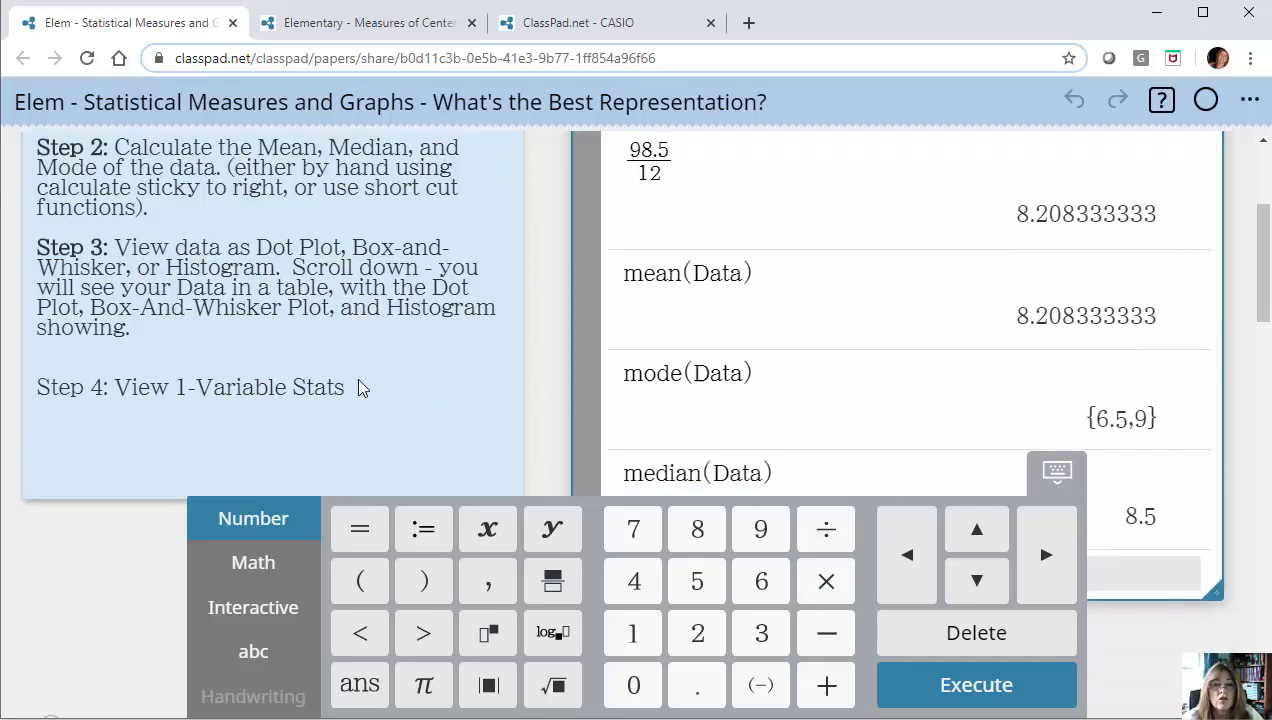
scroll(356, 377, "down", 5)
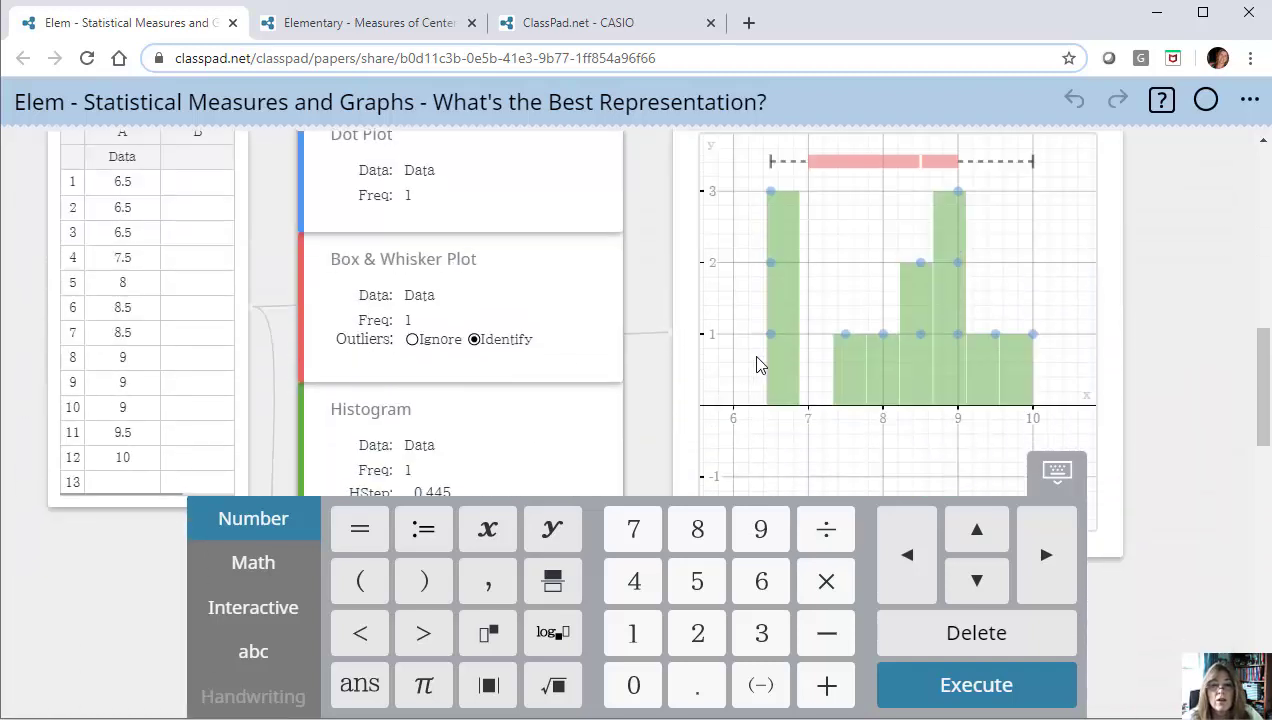
scroll(883, 322, "up", 1)
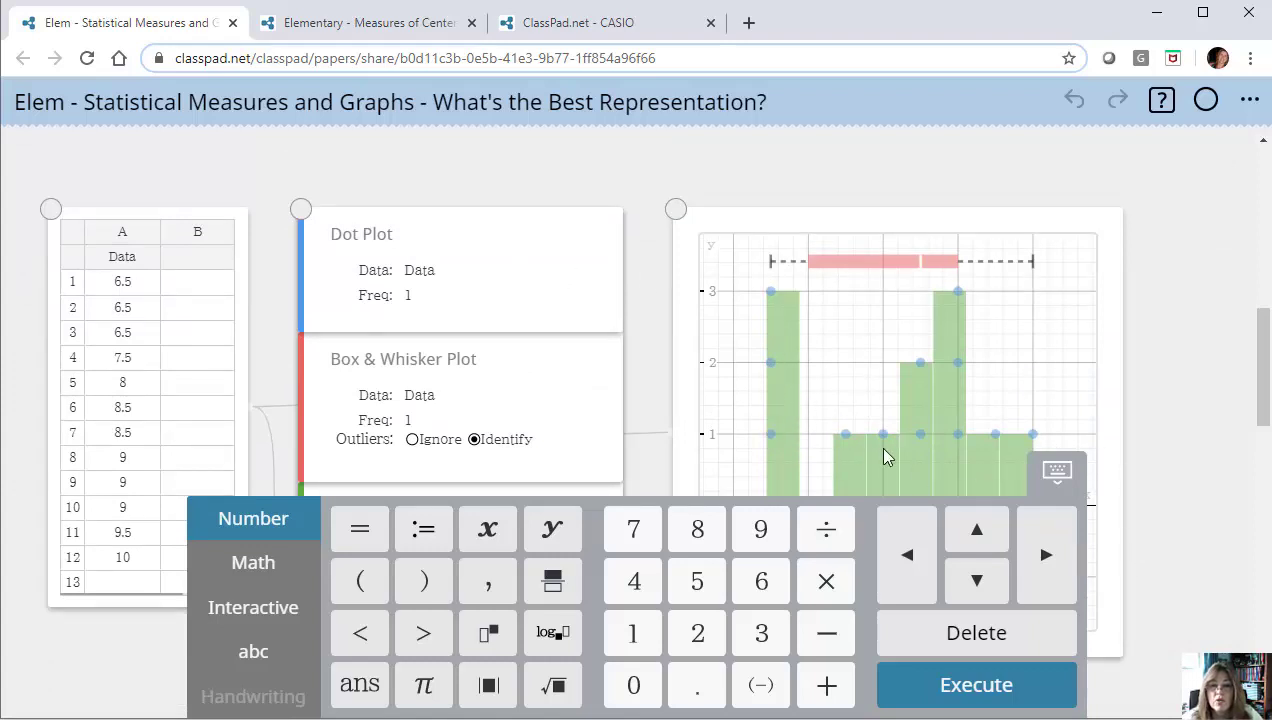
scroll(1150, 396, "down", 1)
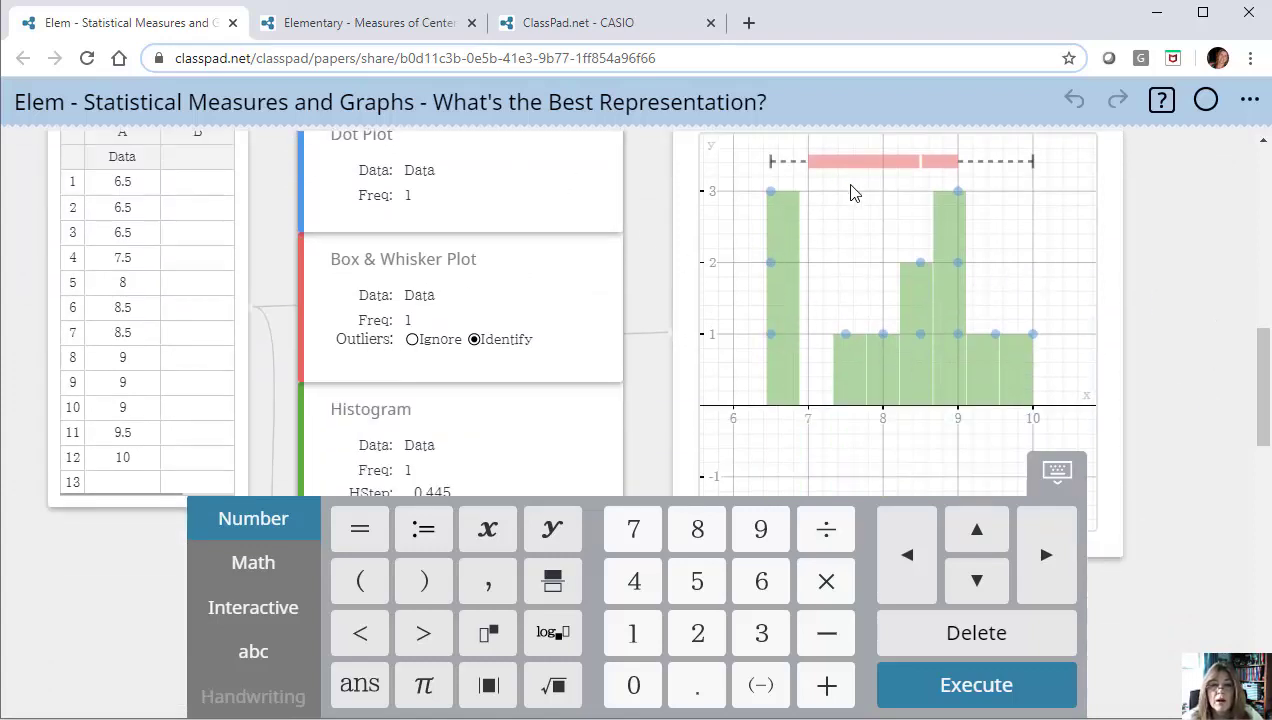
scroll(540, 400, "down", 1)
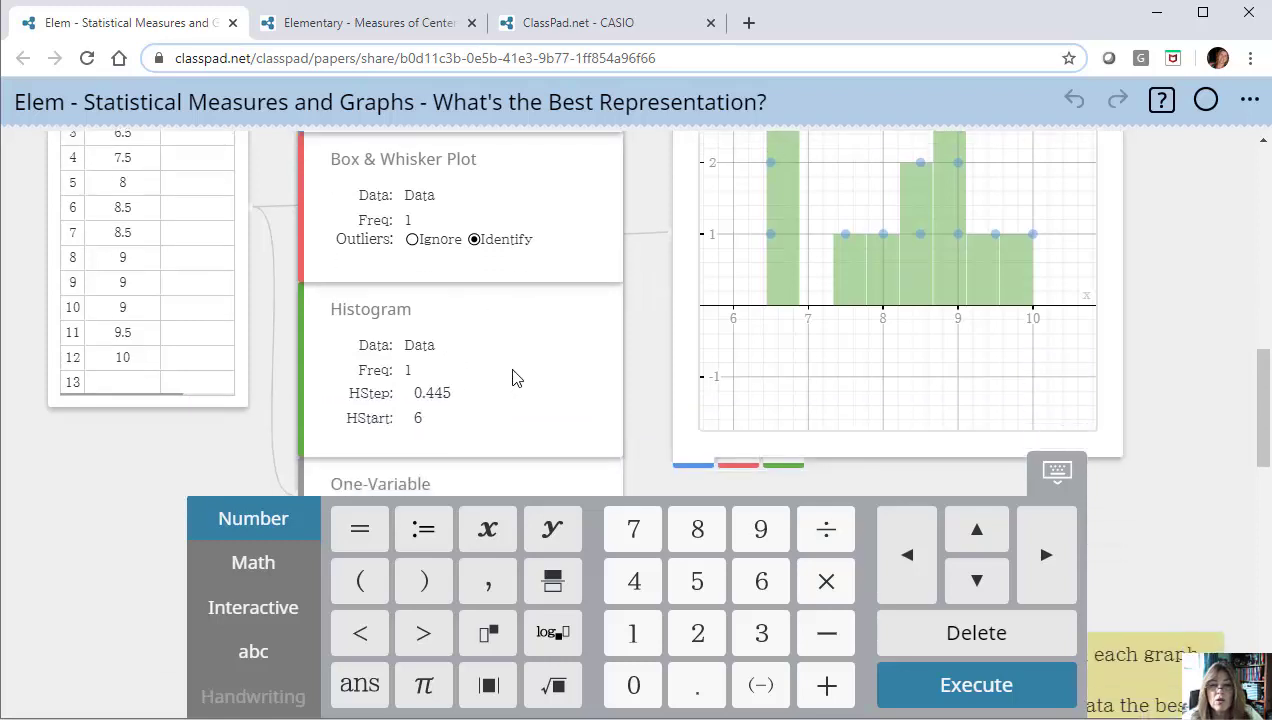
scroll(1100, 355, "up", 2)
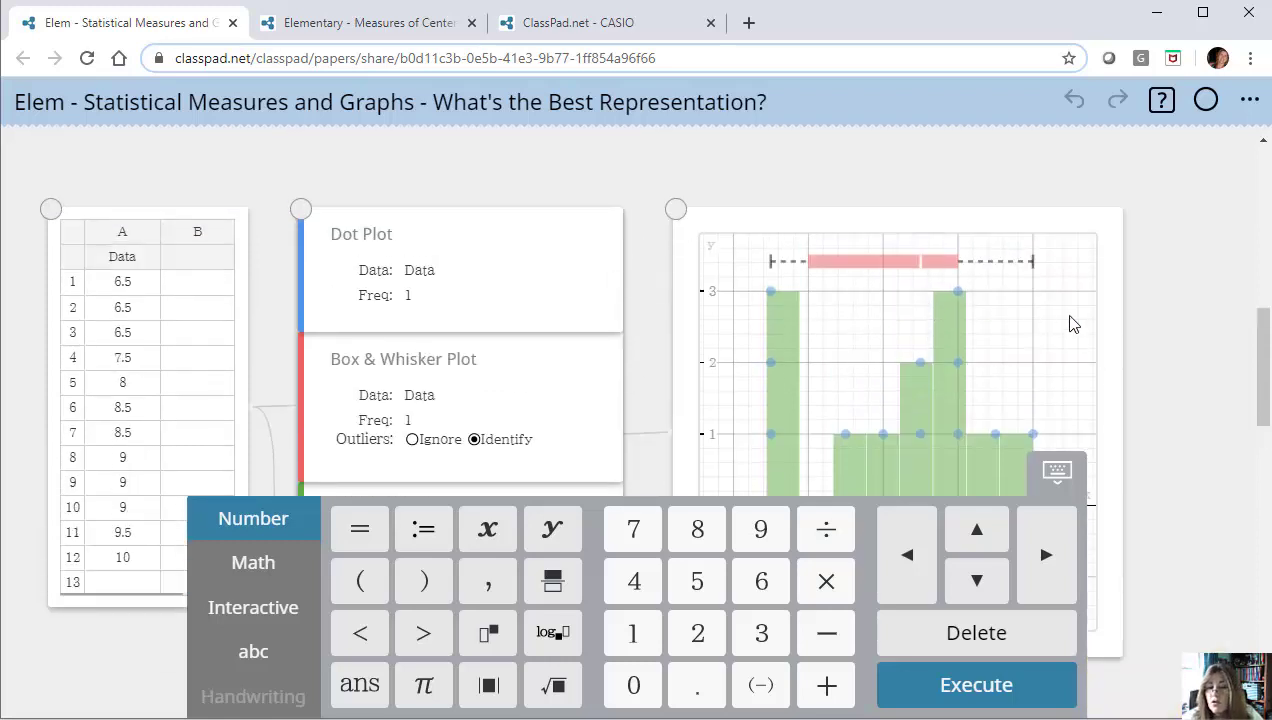
scroll(1207, 380, "down", 2)
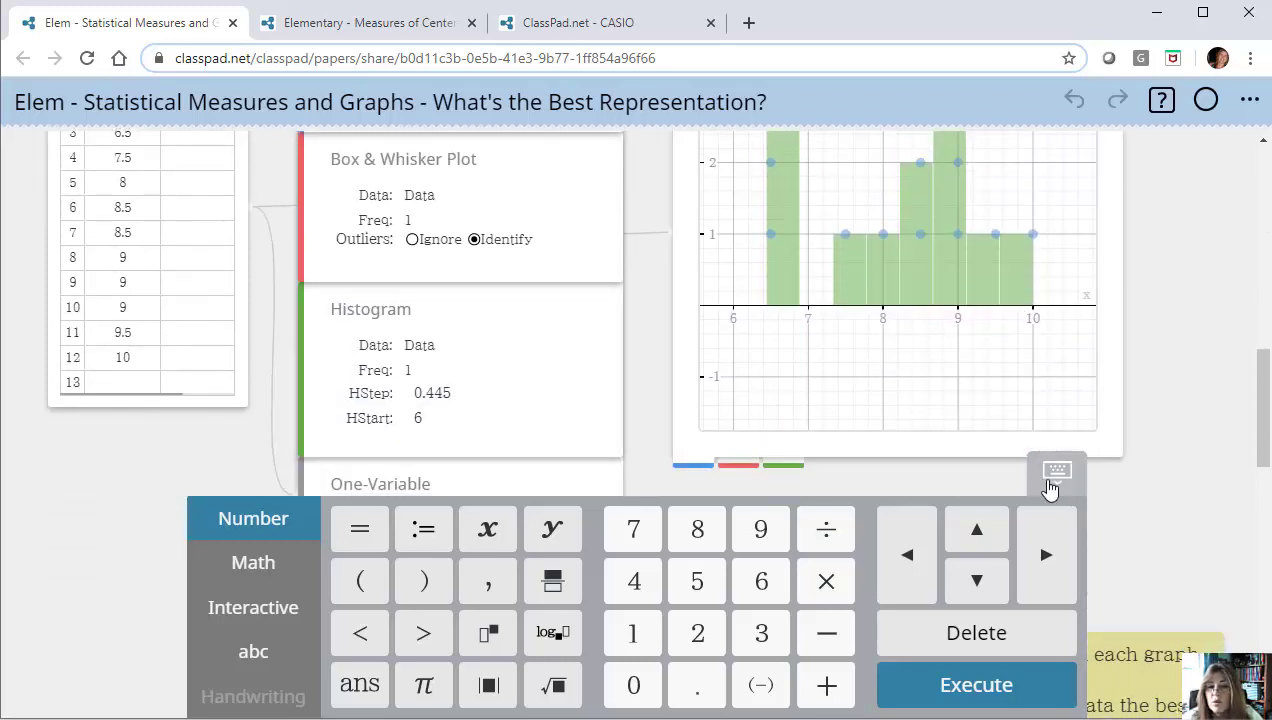
- Hide the on-screen keyboard, split the dot plot off the combined graph into its own graph, and place its Dot Plot note above it
left_click(1057, 472)
scroll(1076, 500, "up", 1)
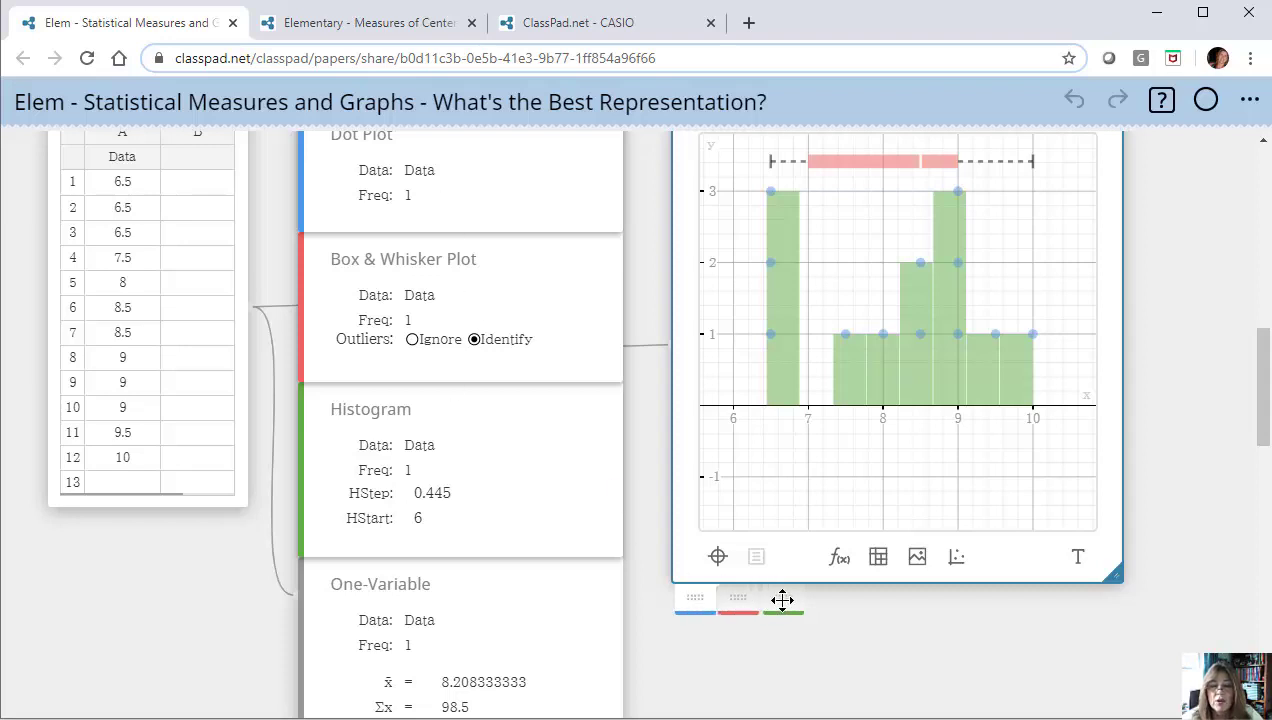
left_click_drag(702, 601, 298, 393)
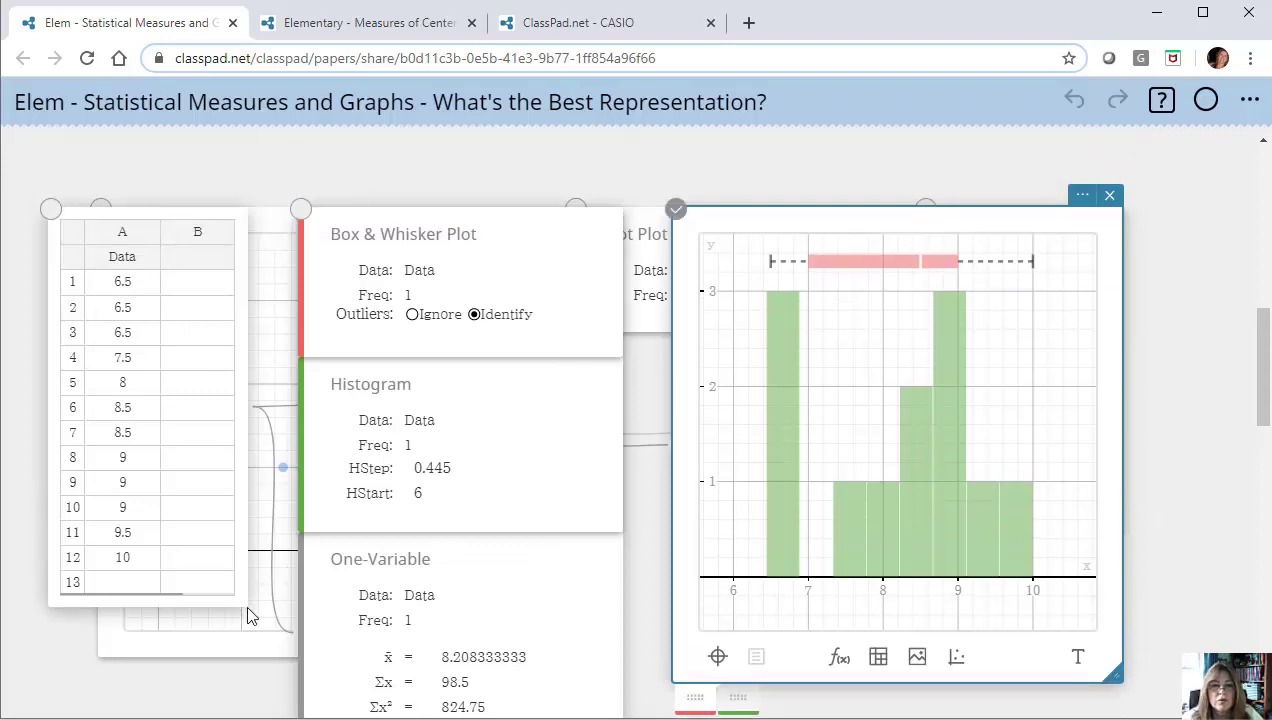
left_click(270, 650)
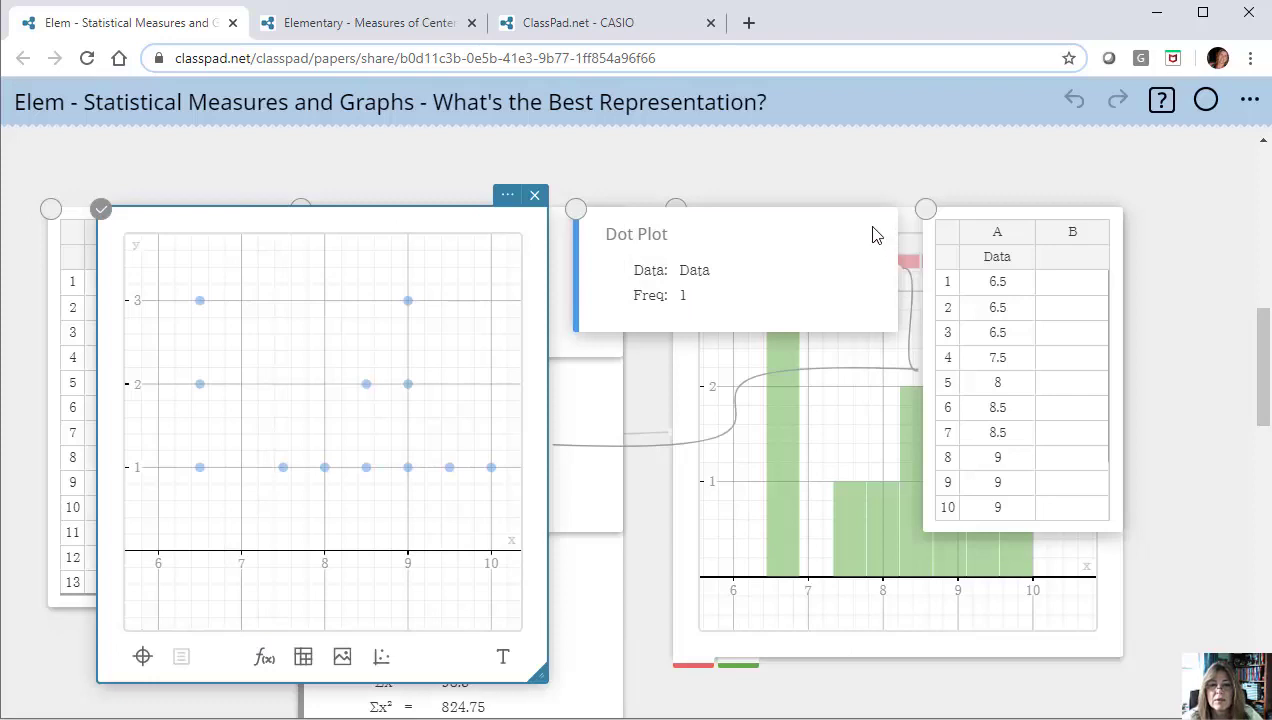
left_click_drag(873, 205, 322, 146)
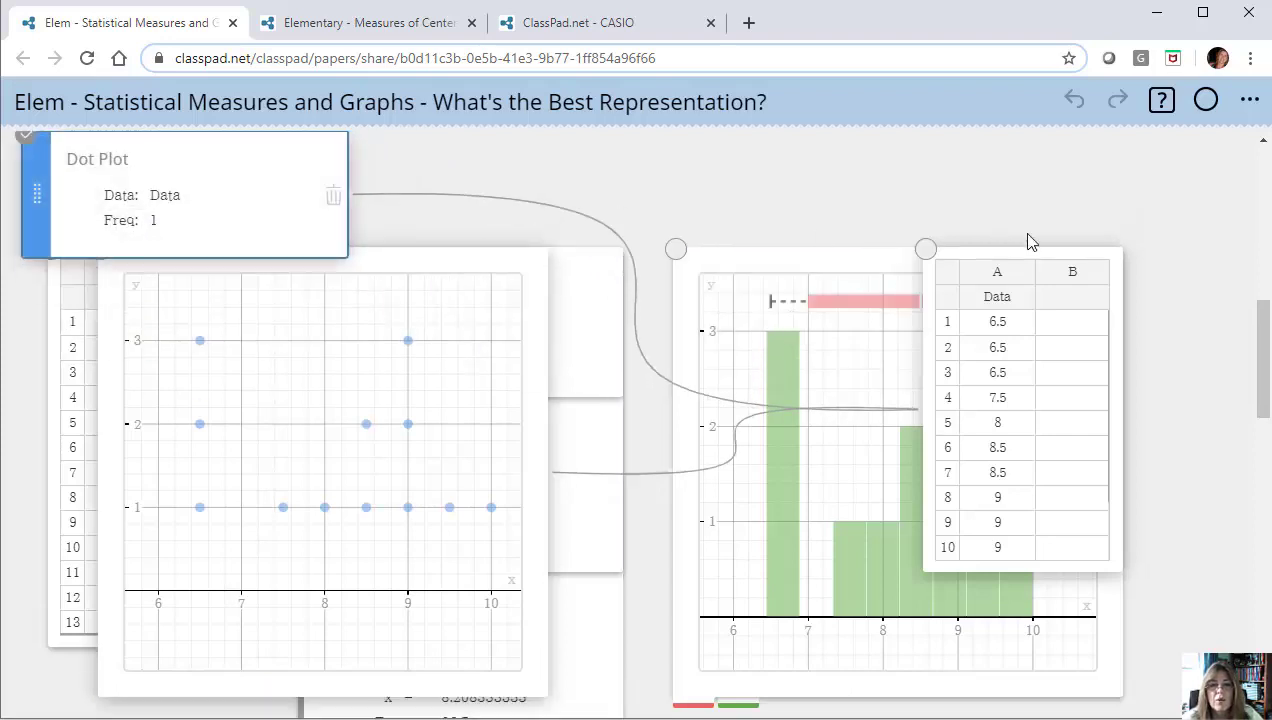
- Move the overlapping data table off the histogram graph to beside the Dot Plot note, and read the questions in the yellow note
left_click_drag(1050, 261, 566, 157)
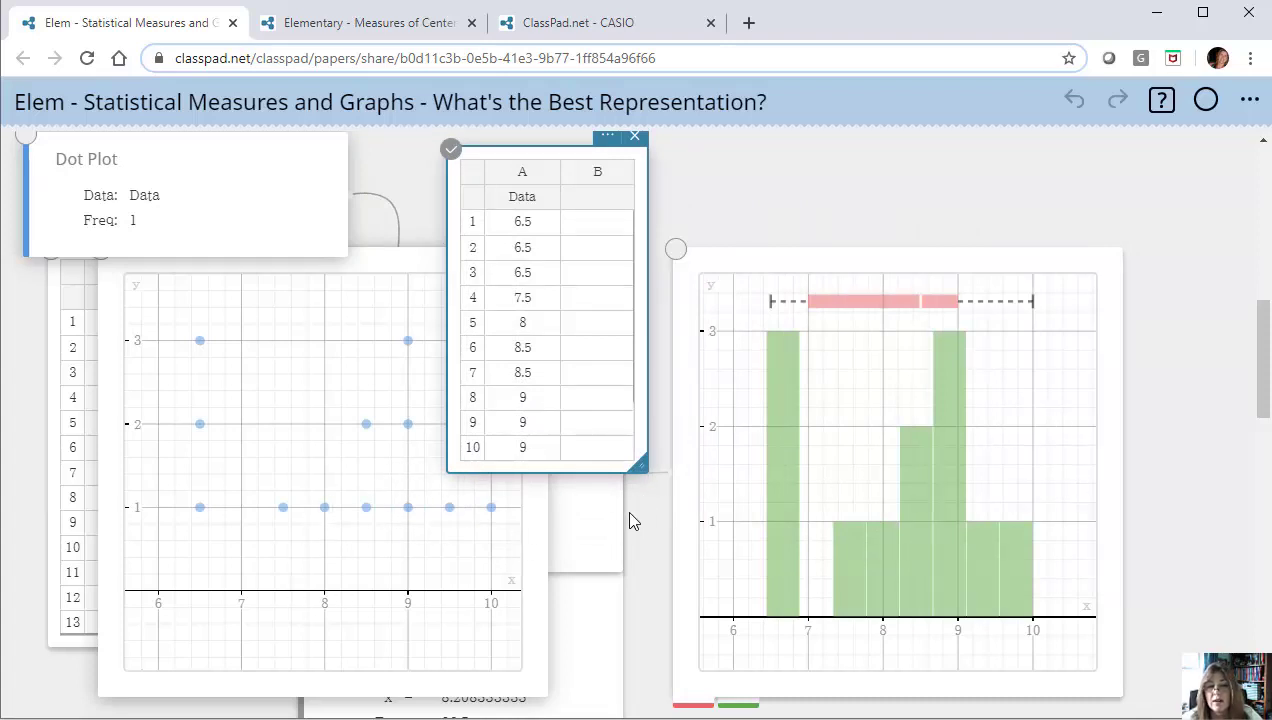
scroll(1228, 344, "down", 1)
scroll(1220, 340, "down", 4)
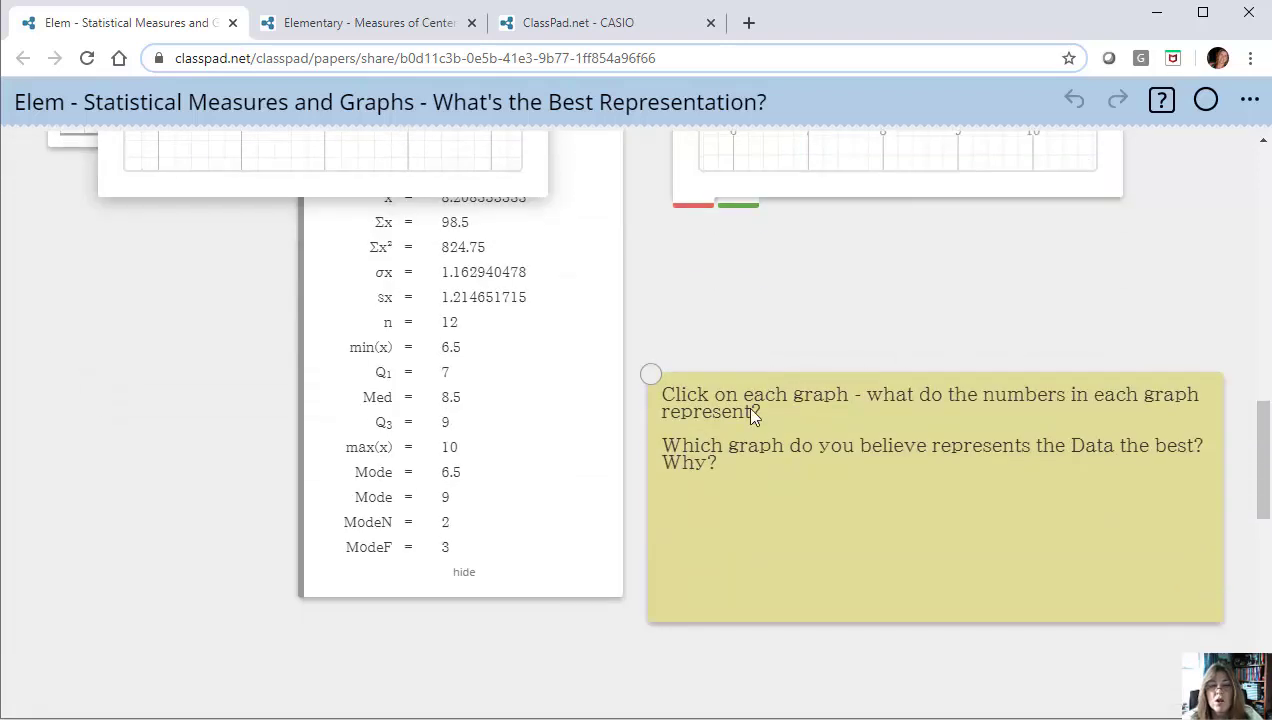
scroll(1198, 400, "up", 5)
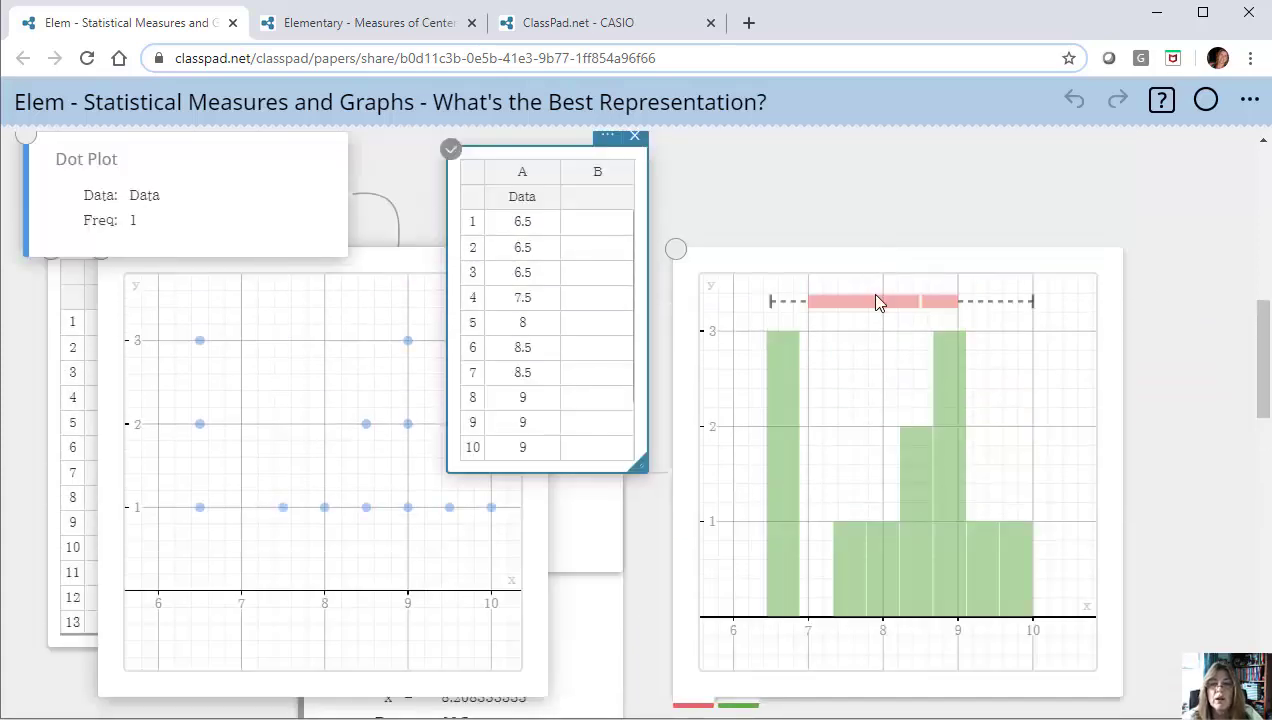
- Display the value labels of the box-and-whisker plot and the frequency of the tall histogram bar near 9
left_click(876, 302)
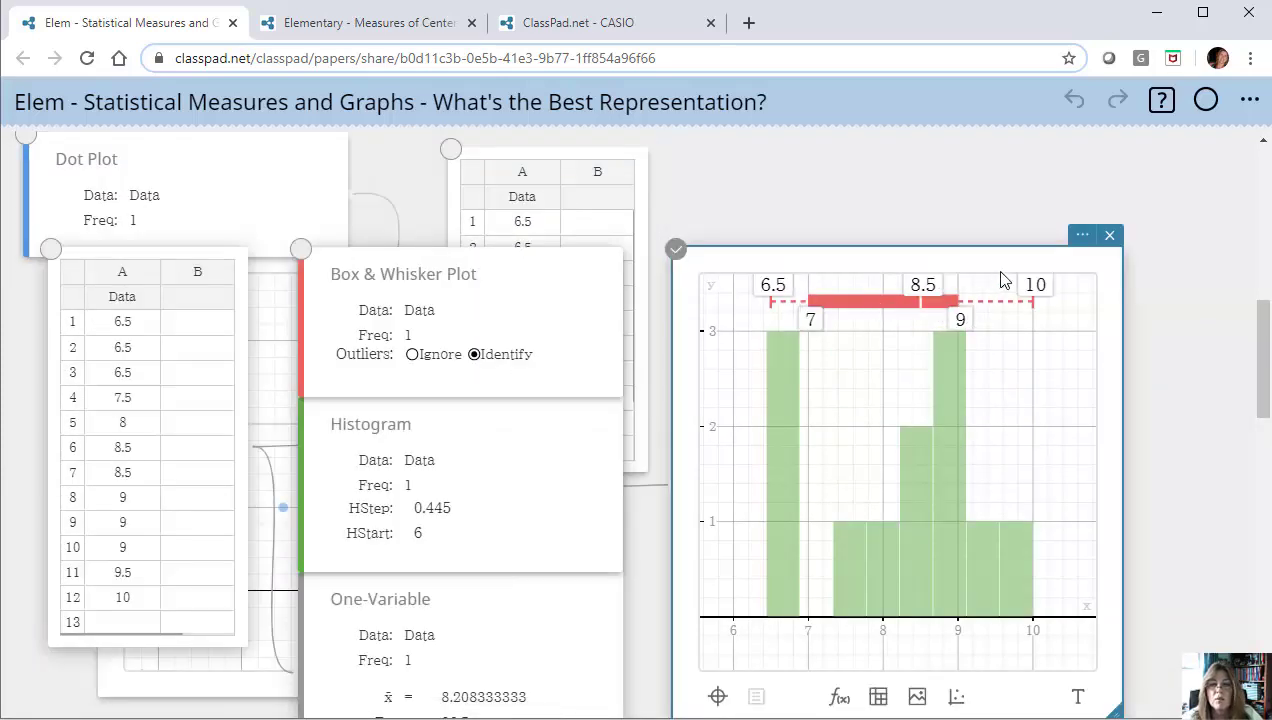
scroll(1039, 241, "up", 3)
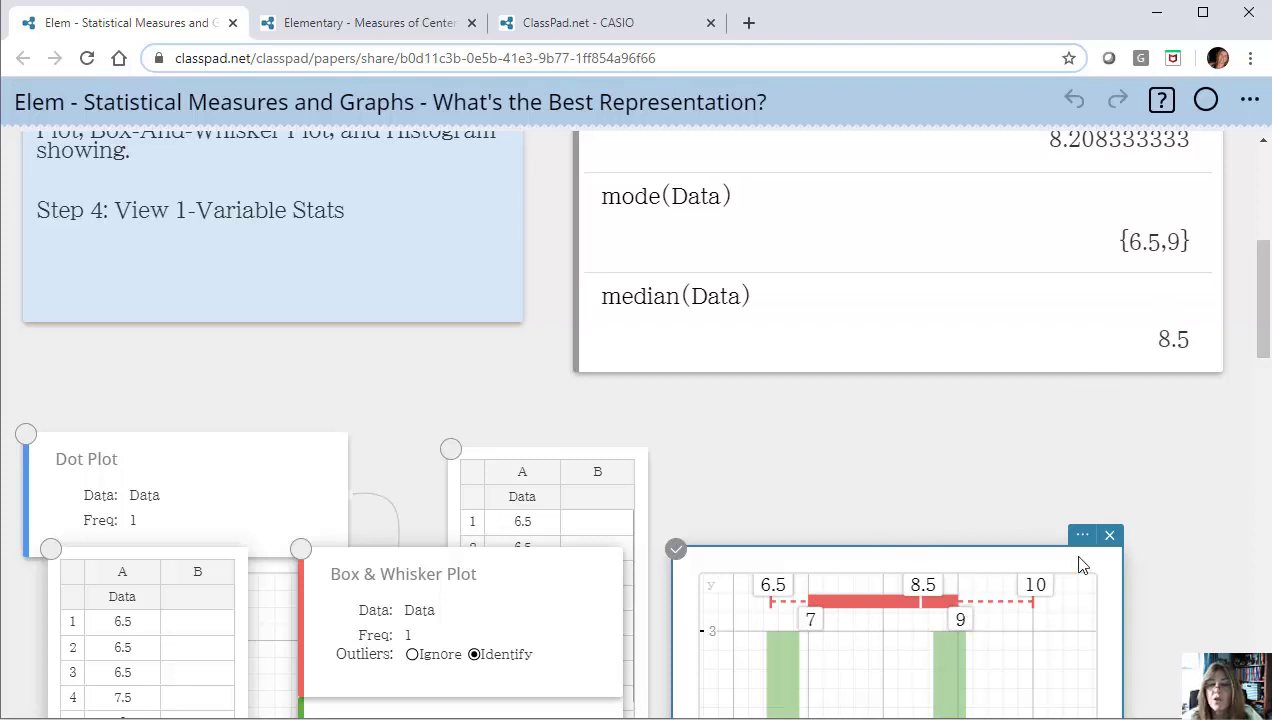
scroll(1200, 486, "down", 2)
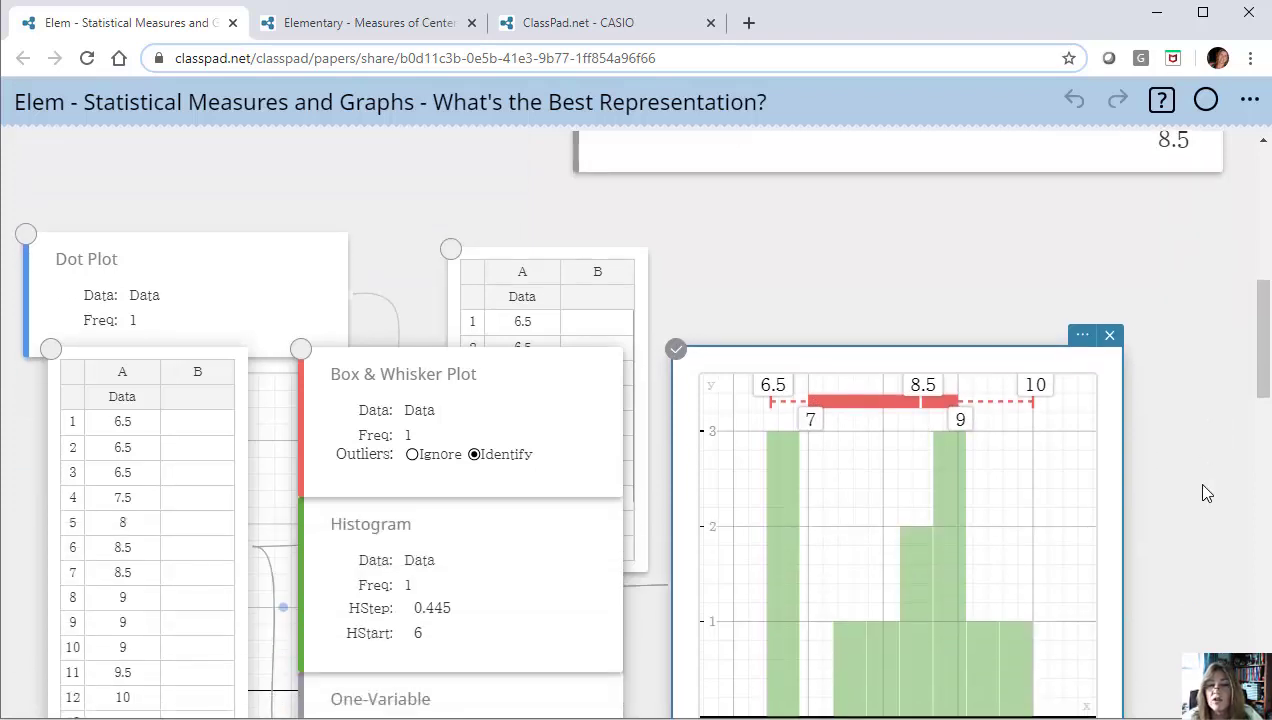
left_click(950, 478)
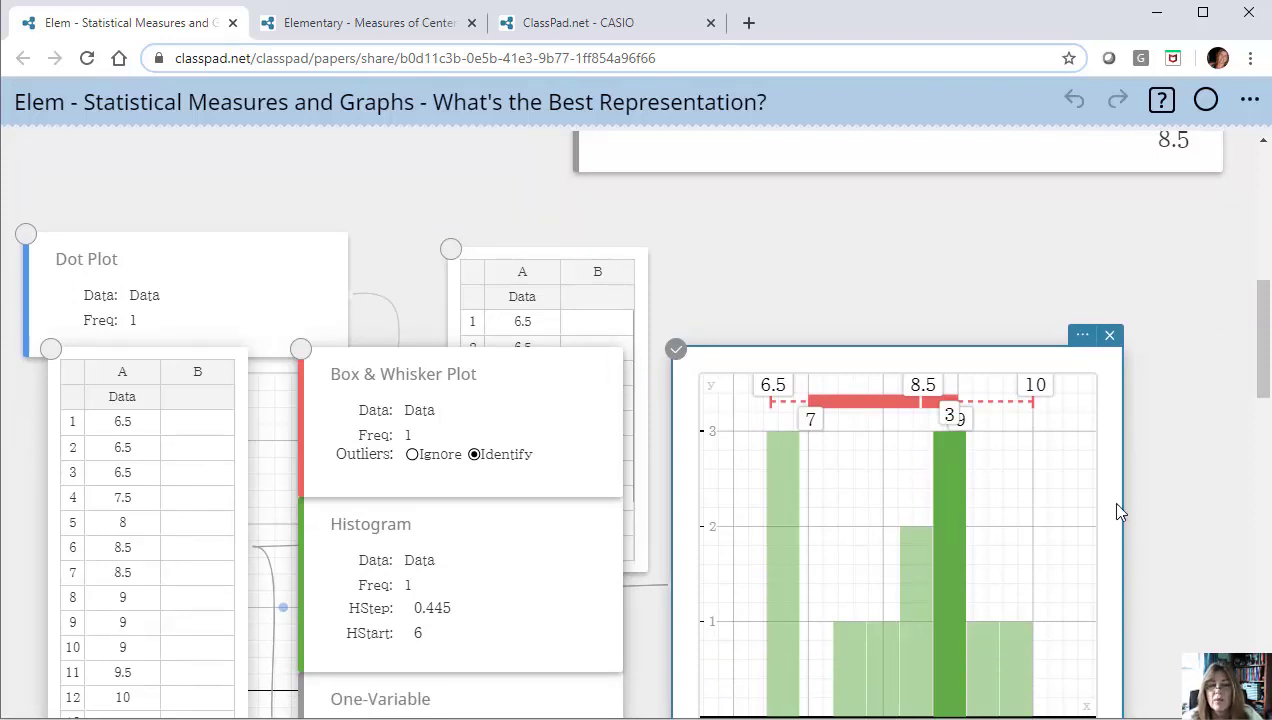
- Set the histogram's HStep to .5, and review the data list and instructions at the beginning of the paper
scroll(1160, 500, "down", 2)
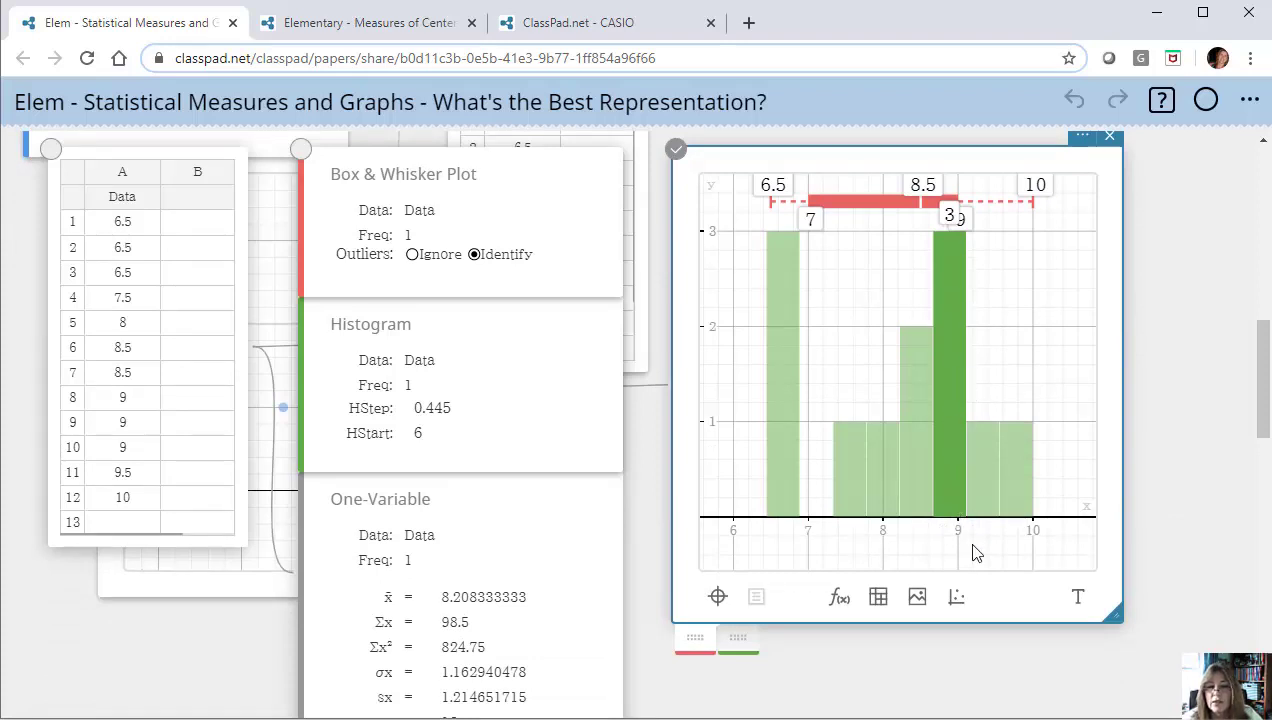
left_click(452, 410)
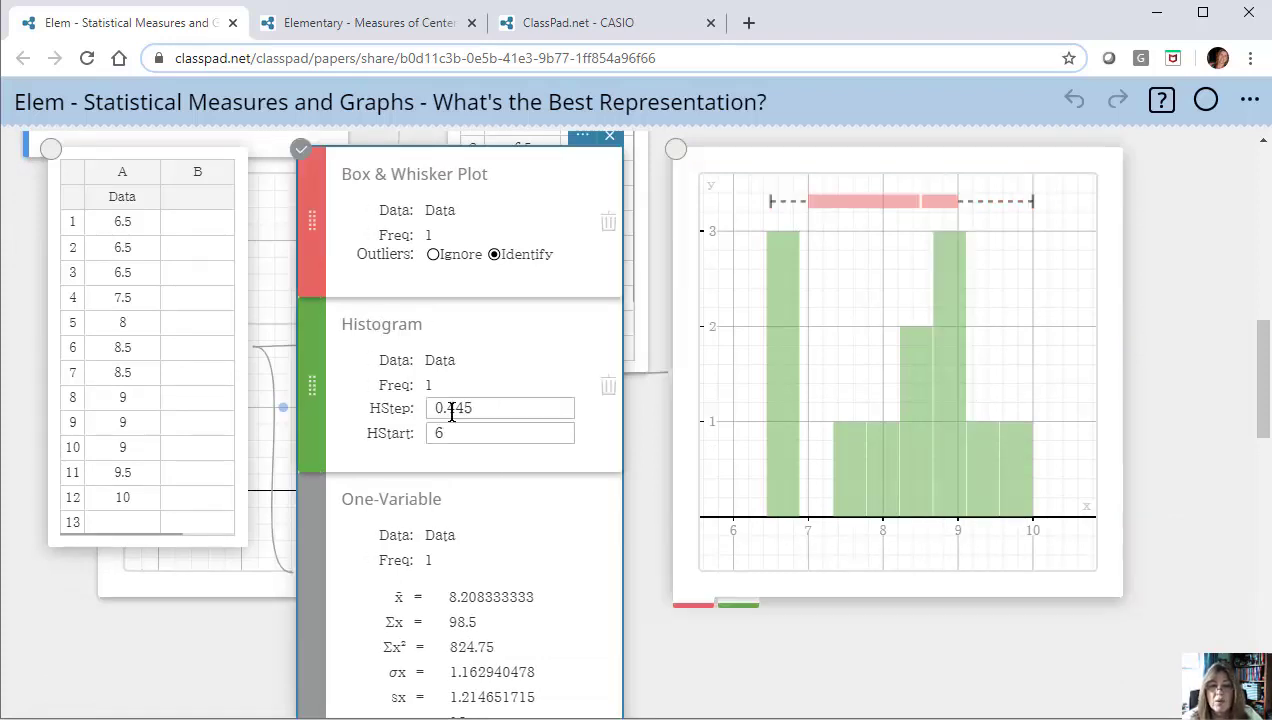
left_click(455, 408)
double_click(455, 408)
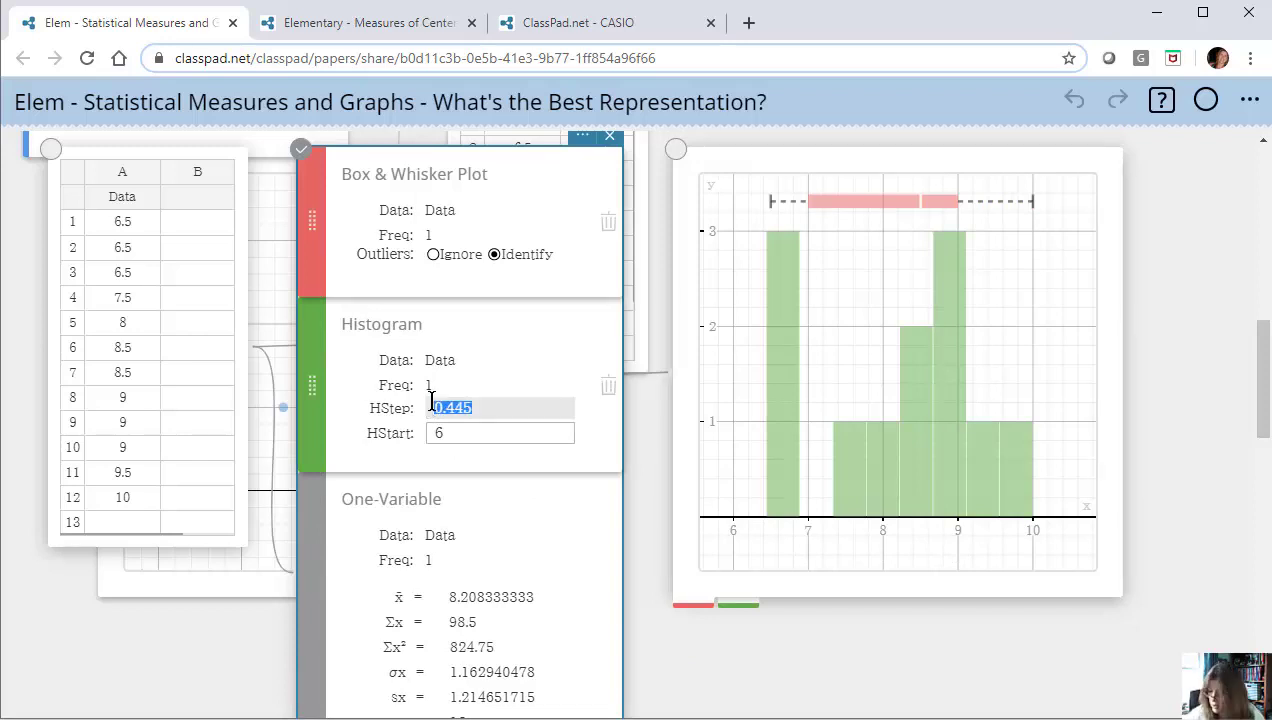
type(".5")
key("Return")
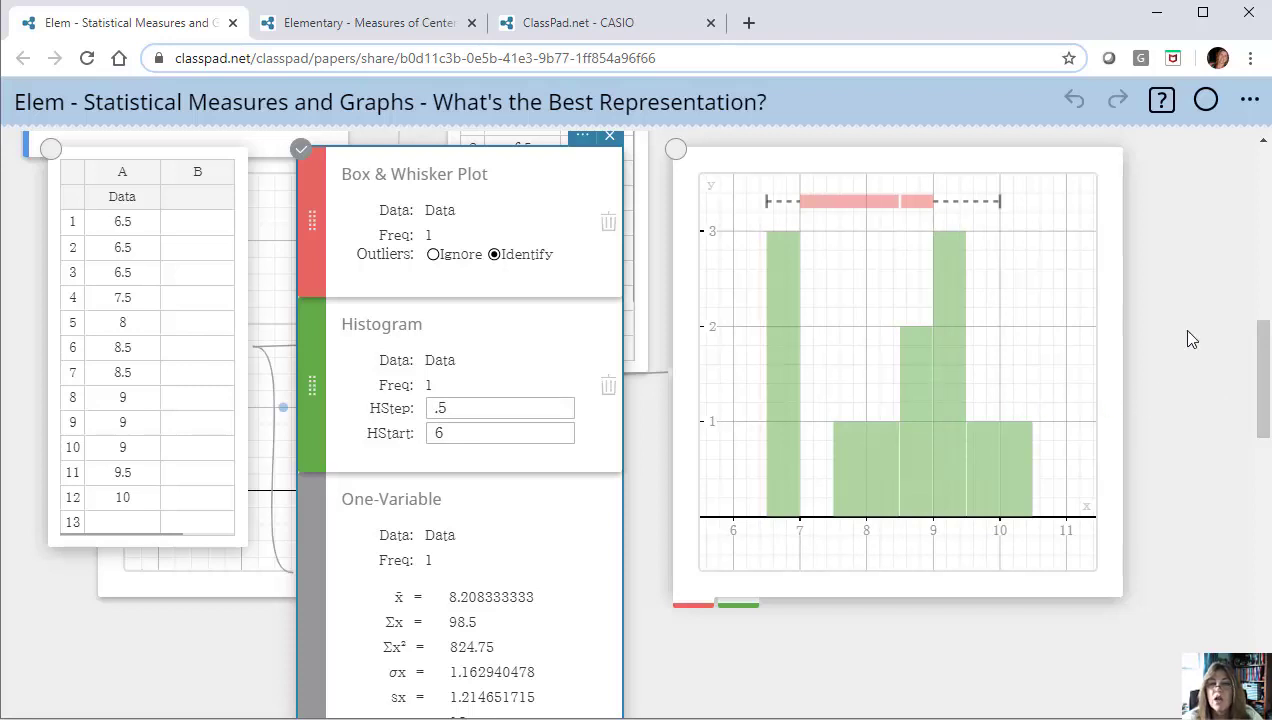
scroll(1180, 328, "up", 2)
scroll(886, 261, "up", 5)
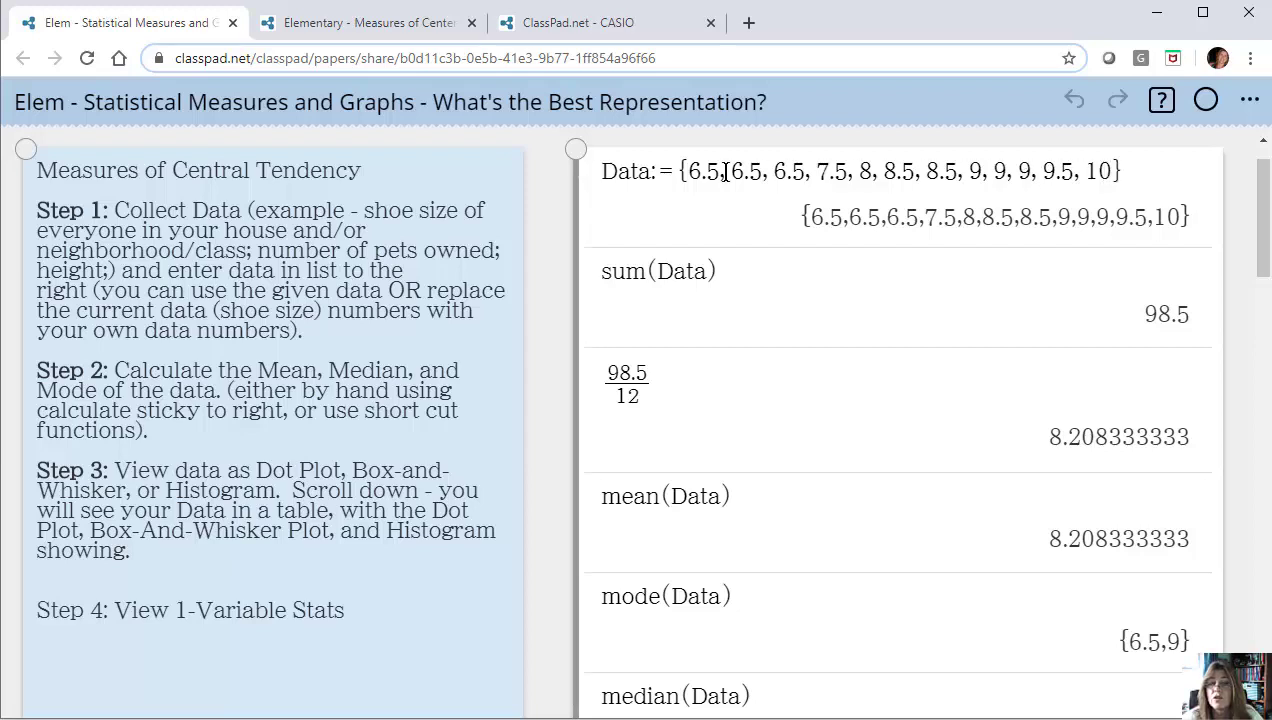
scroll(601, 503, "down", 5)
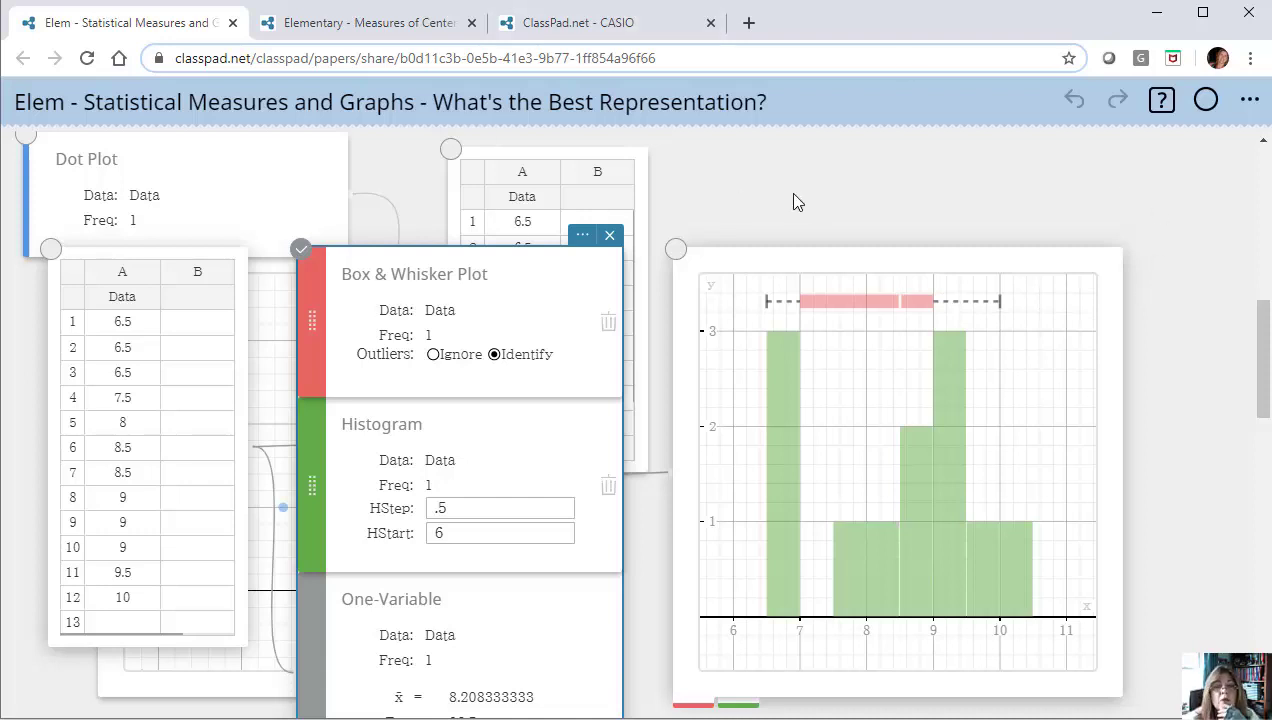
- Switch to the "Elementary - Measures of Center w/ President Data" paper and examine its introduction, question 1 and the table of inauguration ages
left_click(367, 29)
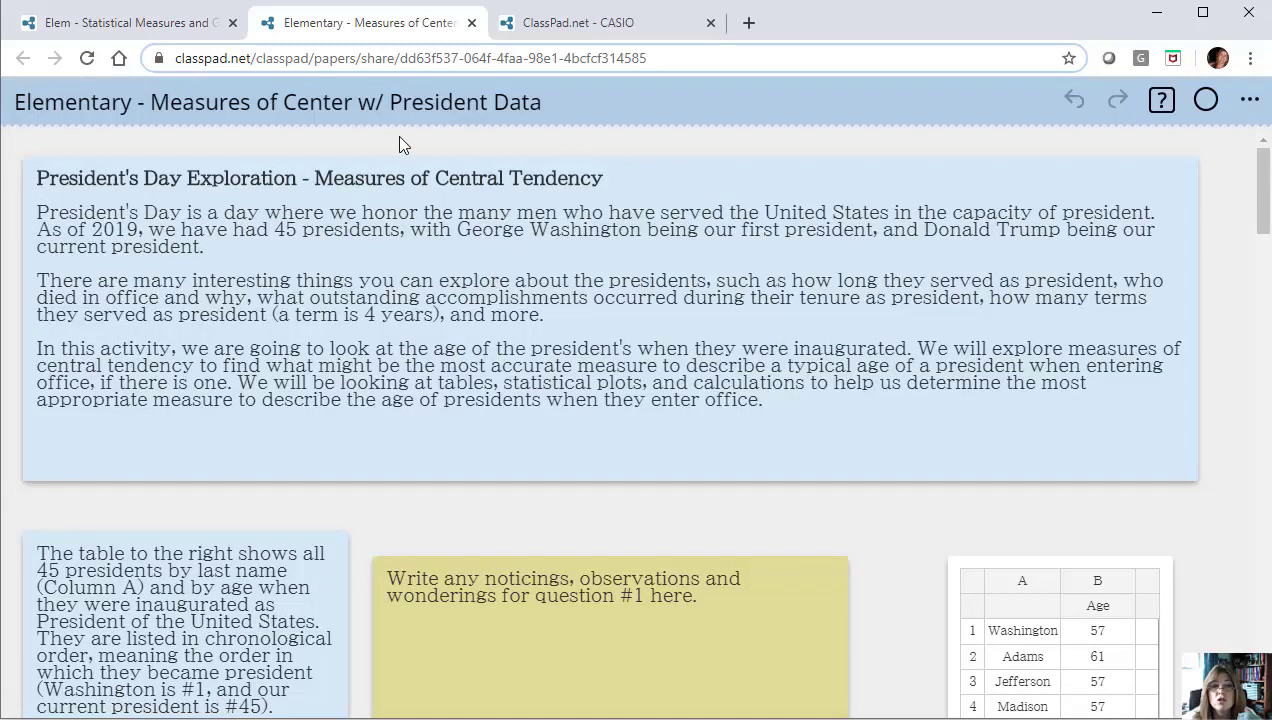
scroll(914, 332, "down", 4)
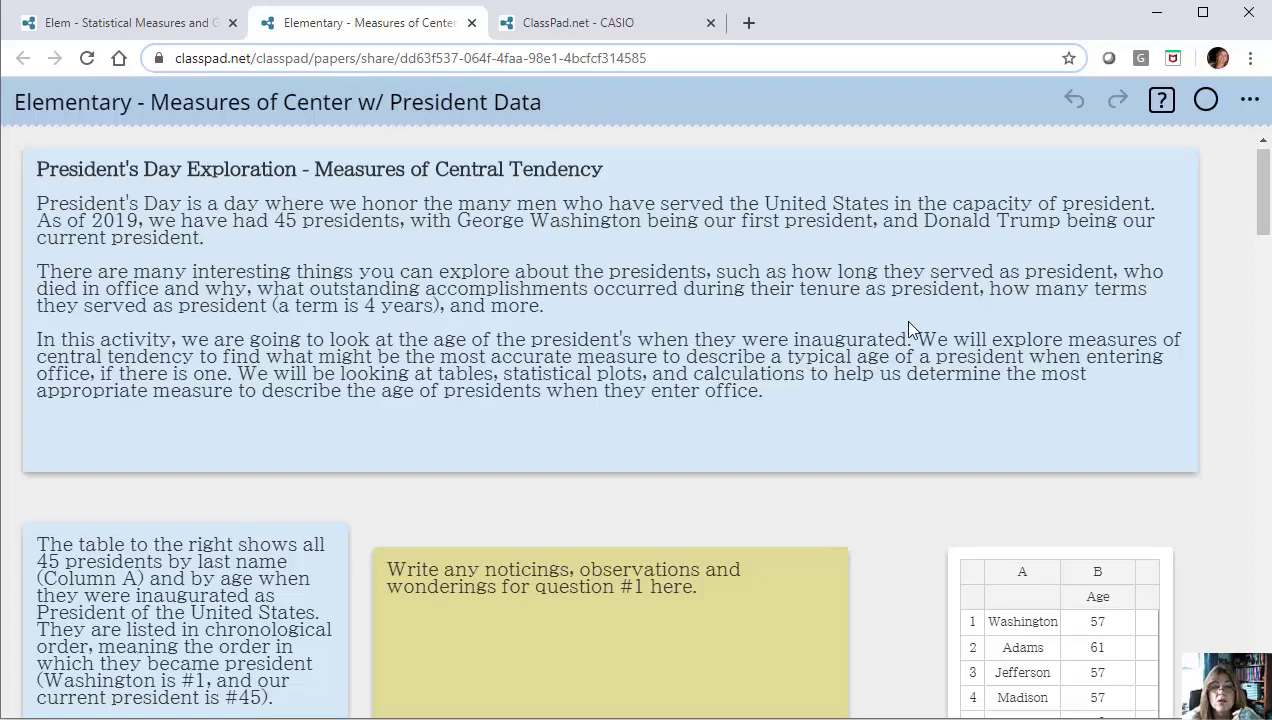
scroll(992, 282, "down", 1)
scroll(1195, 400, "up", 2)
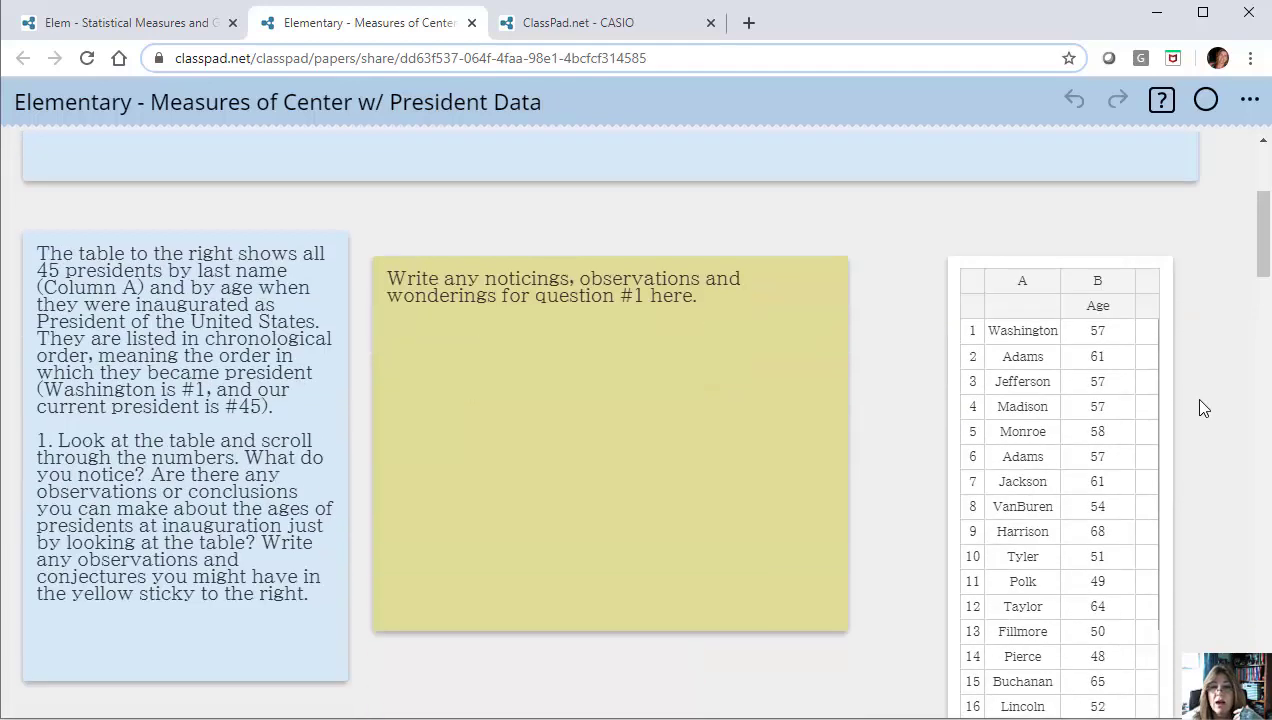